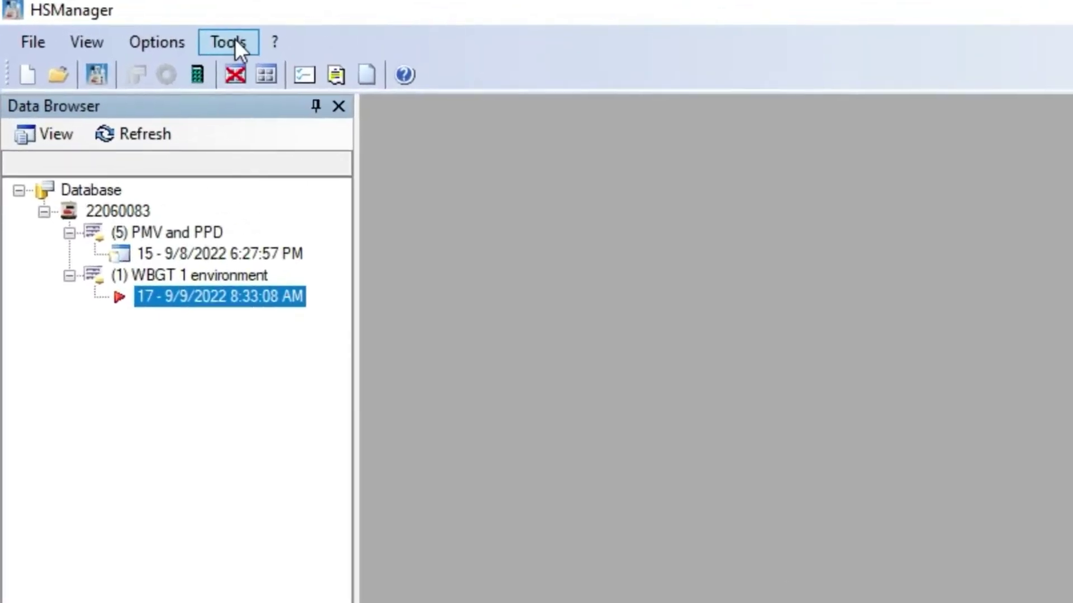
Step: Download the recorded data from the selected instrument through the Instruments Communications Manager
left_click(234, 43)
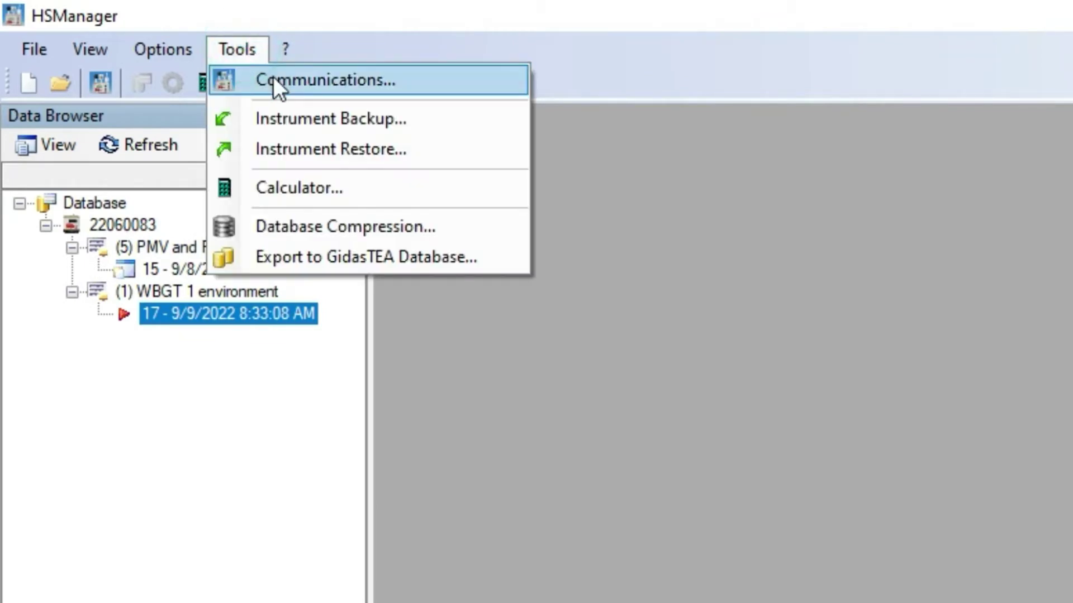
left_click(273, 80)
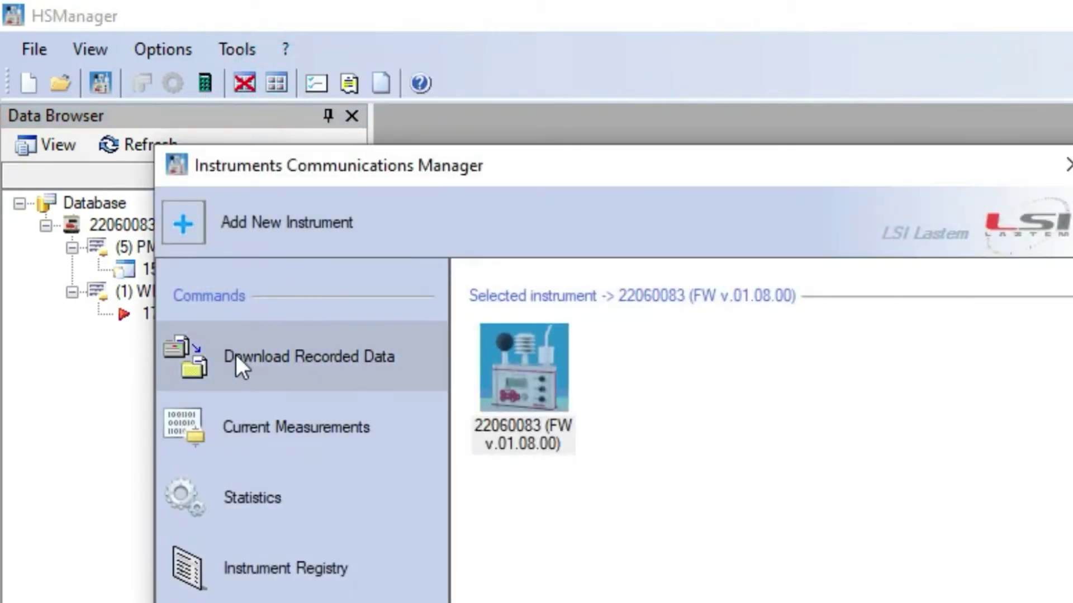
left_click(408, 356)
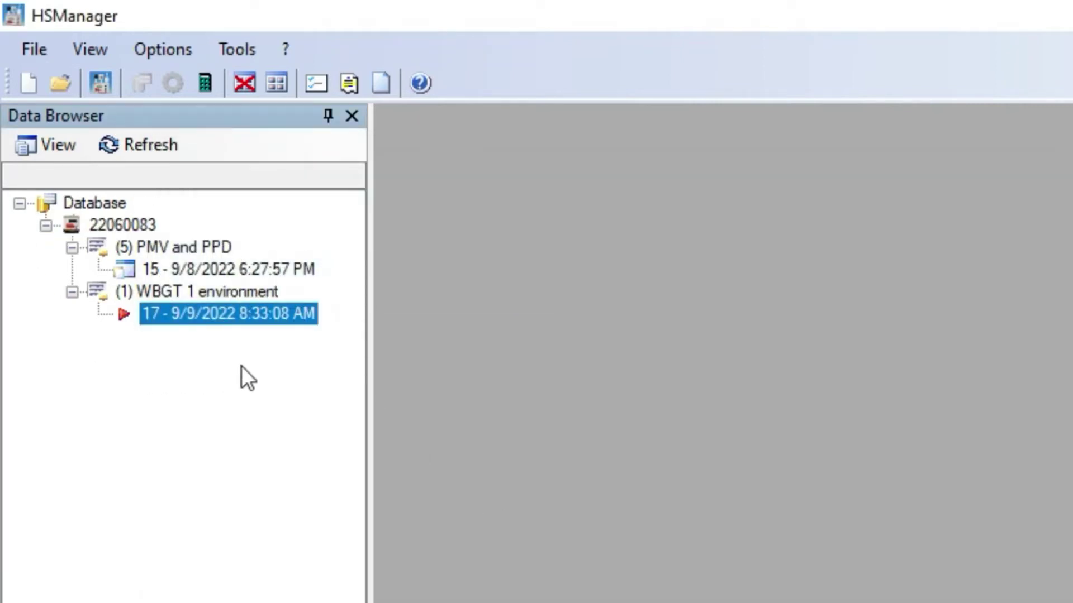
Step: Open the query options for survey 17 of 9/9/2022 8:33:08 AM under WBGT 1 environment
left_click(222, 272)
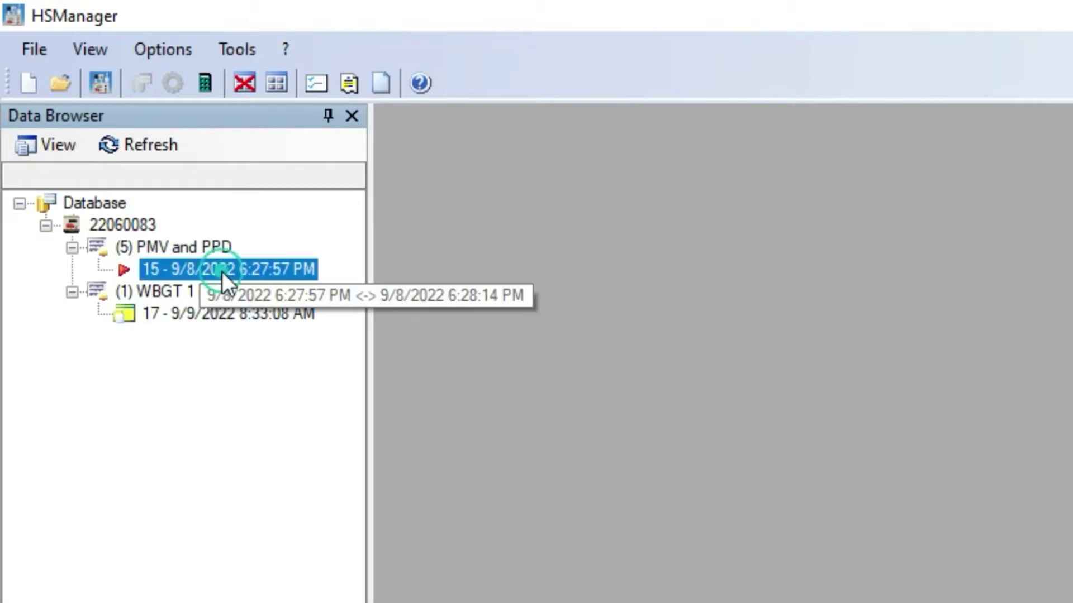
left_click(216, 316)
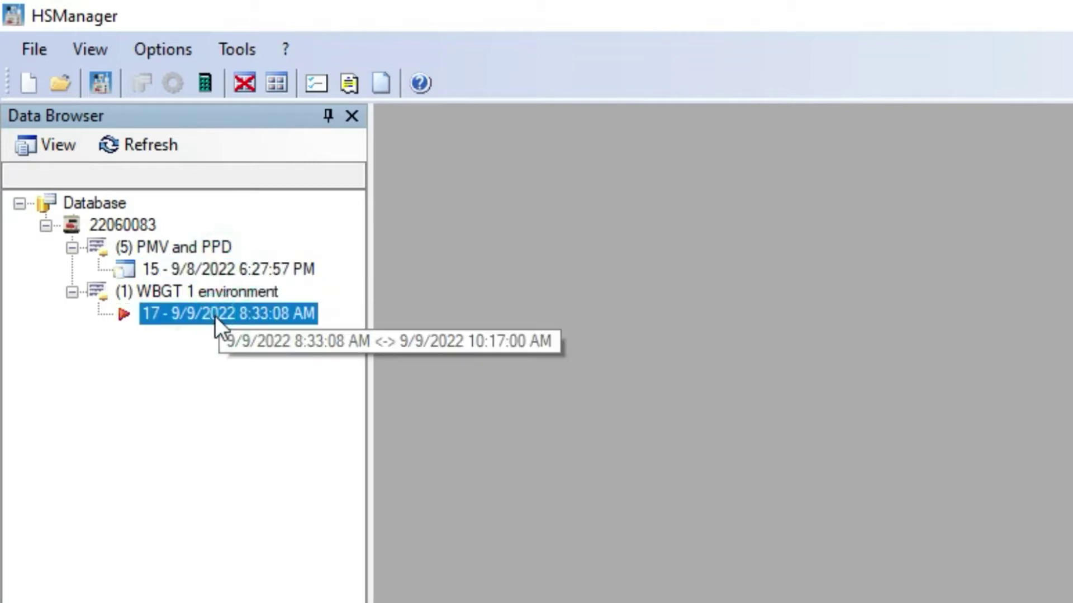
right_click(216, 316)
left_click(266, 330)
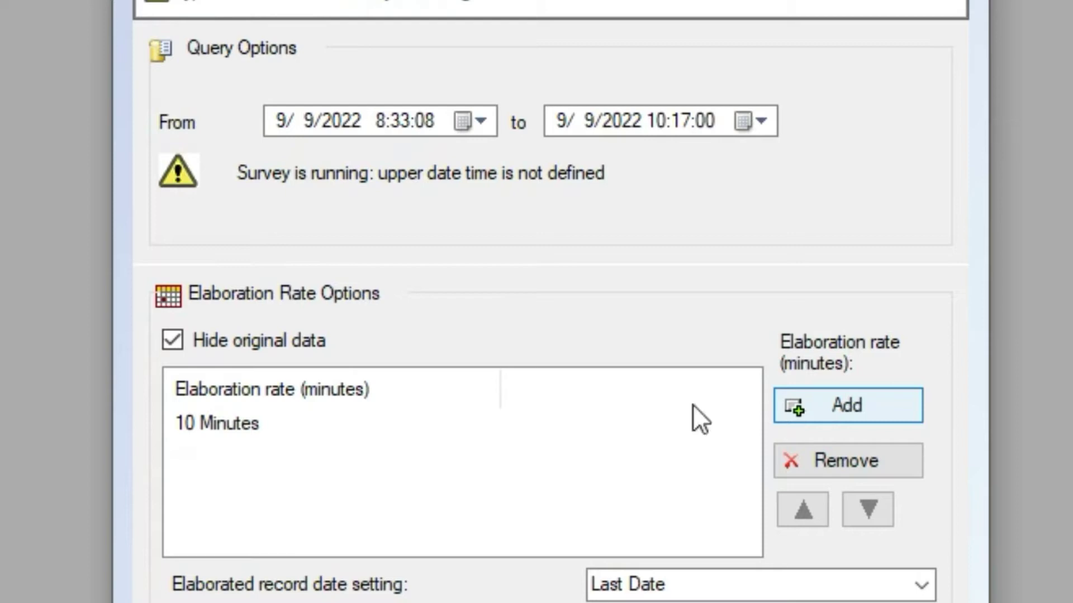
Step: Add a custom 5-minute elaboration rate to the query and turn off hiding of the original data
left_click(280, 428)
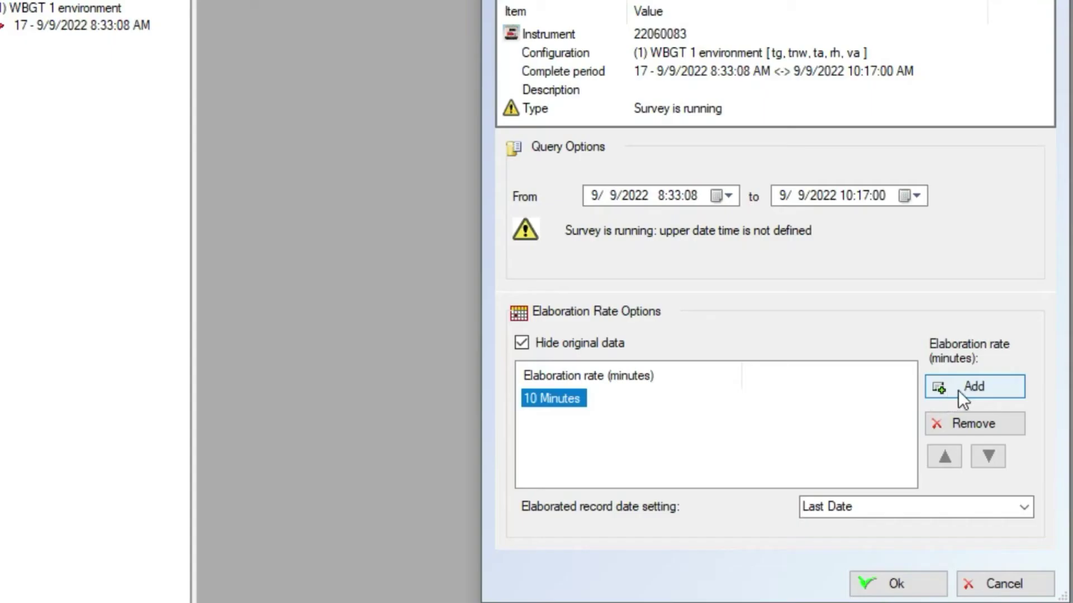
left_click(849, 405)
double_click(384, 131)
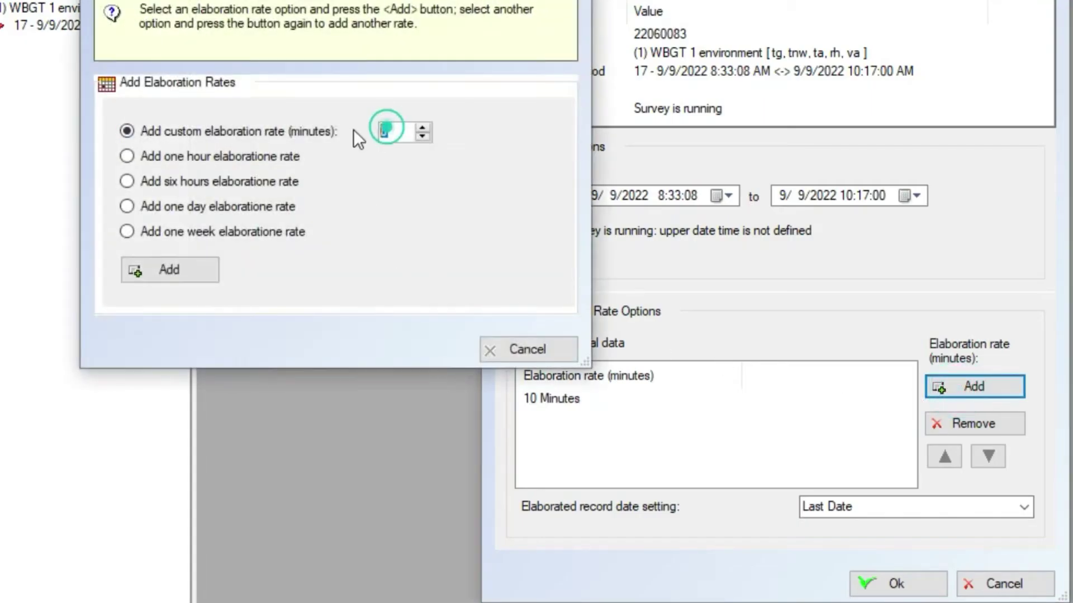
type("5")
left_click(186, 262)
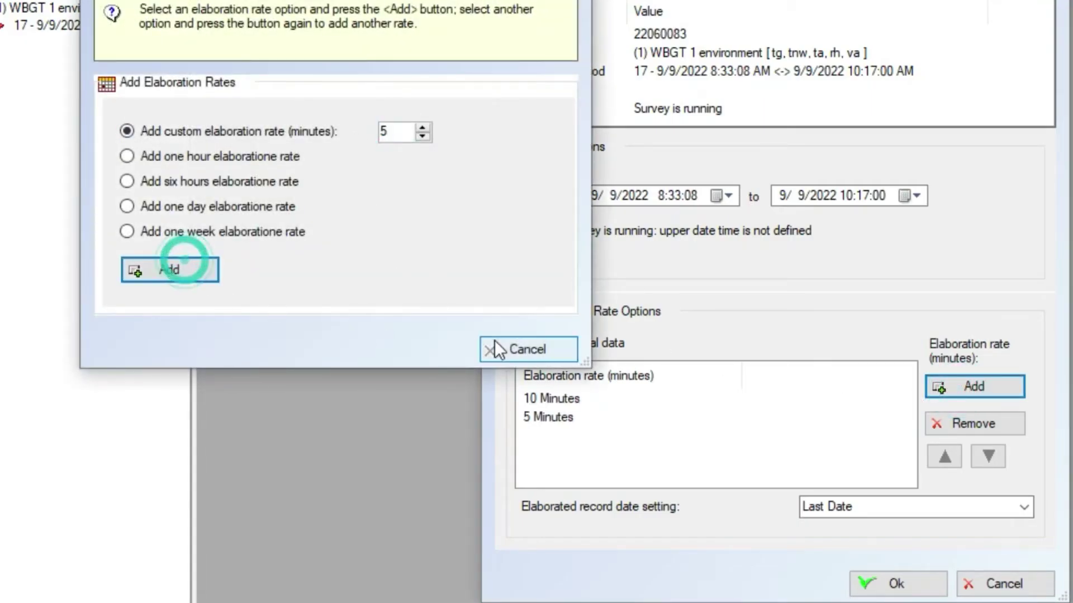
left_click(521, 344)
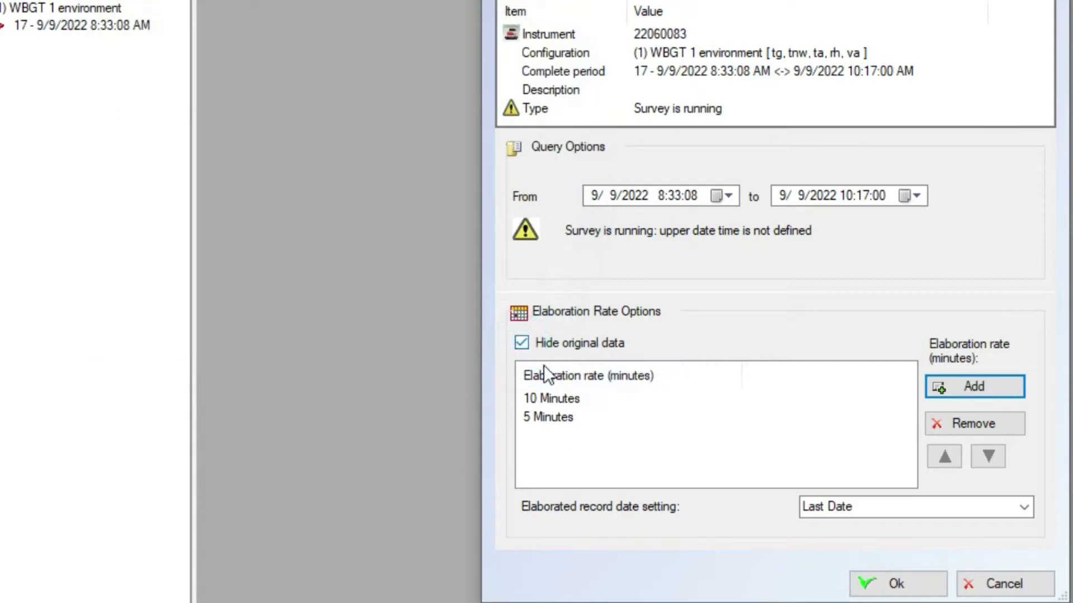
left_click(521, 344)
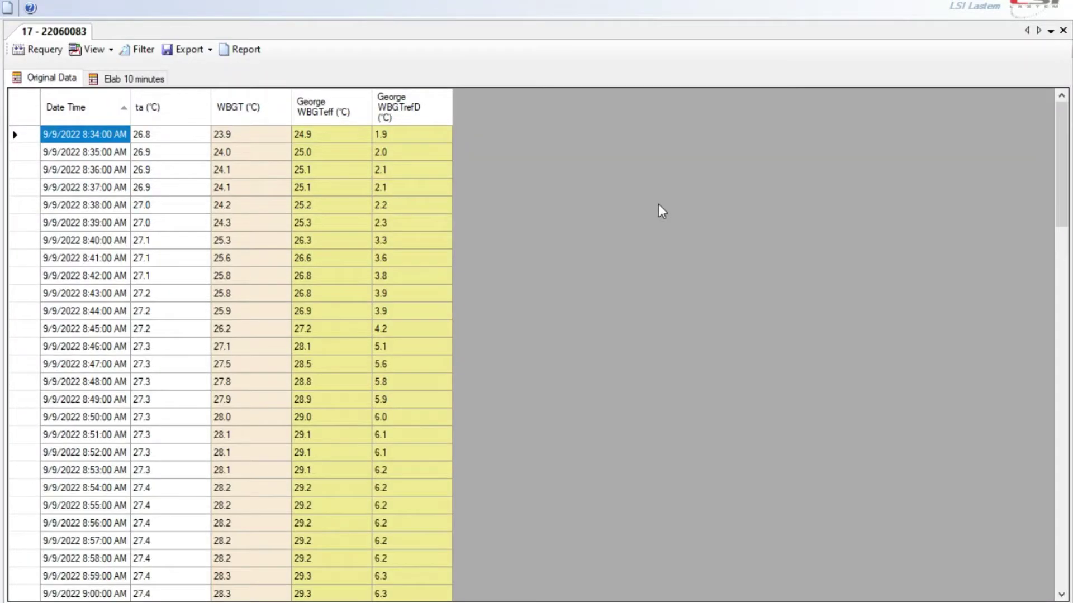
Step: Switch the survey data to the WBGT assessment view and show the details of the second and third listed subjects
left_click(105, 49)
left_click(113, 67)
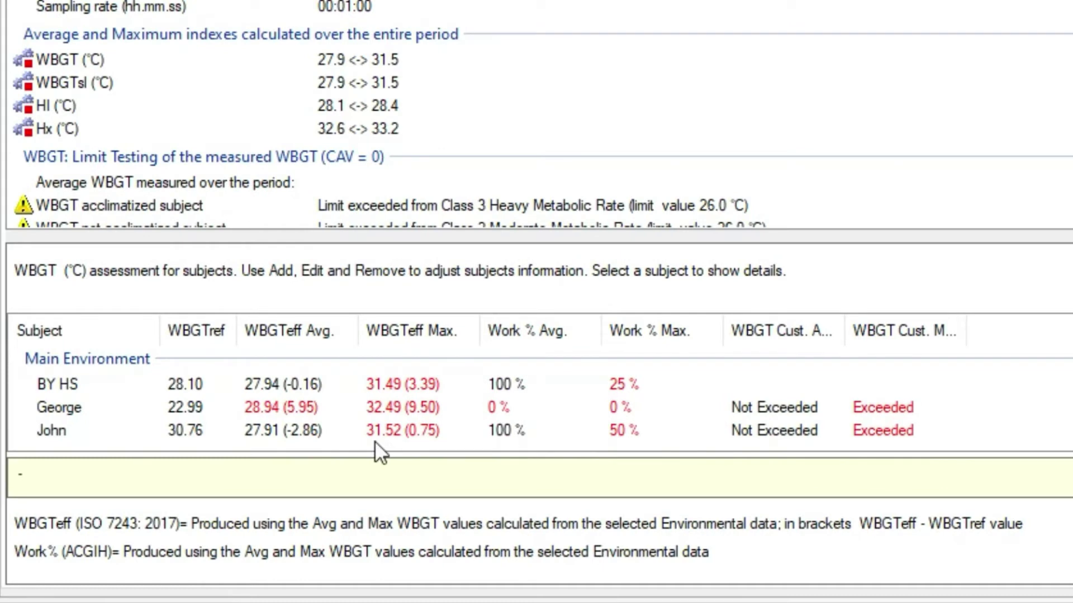
left_click(64, 413)
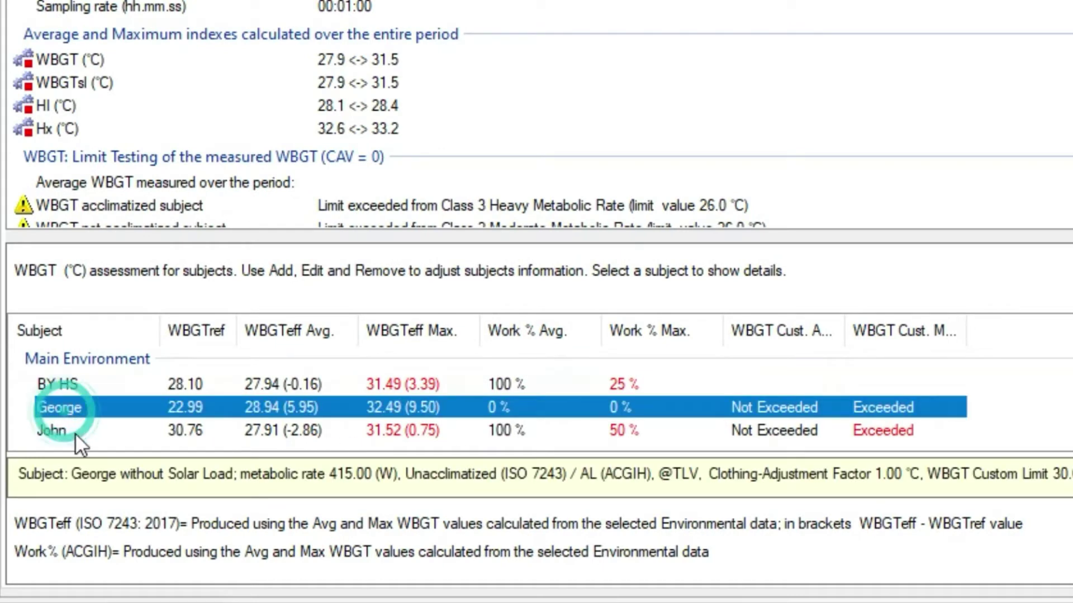
left_click(74, 434)
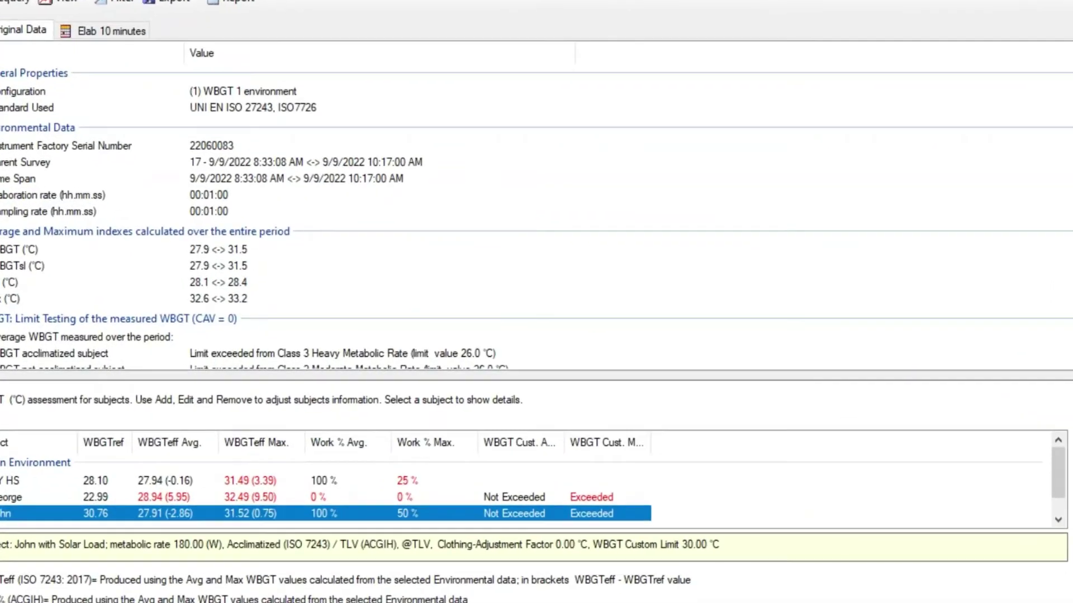
Step: Start a new WBGT subject in the assessment and enter the subject's name
left_click(1025, 433)
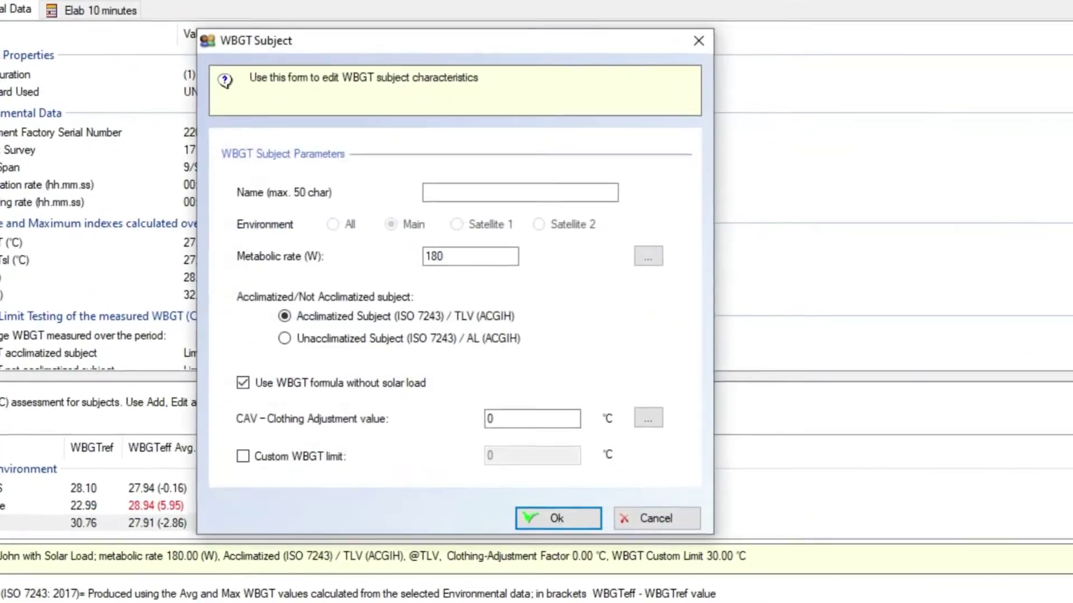
left_click(474, 193)
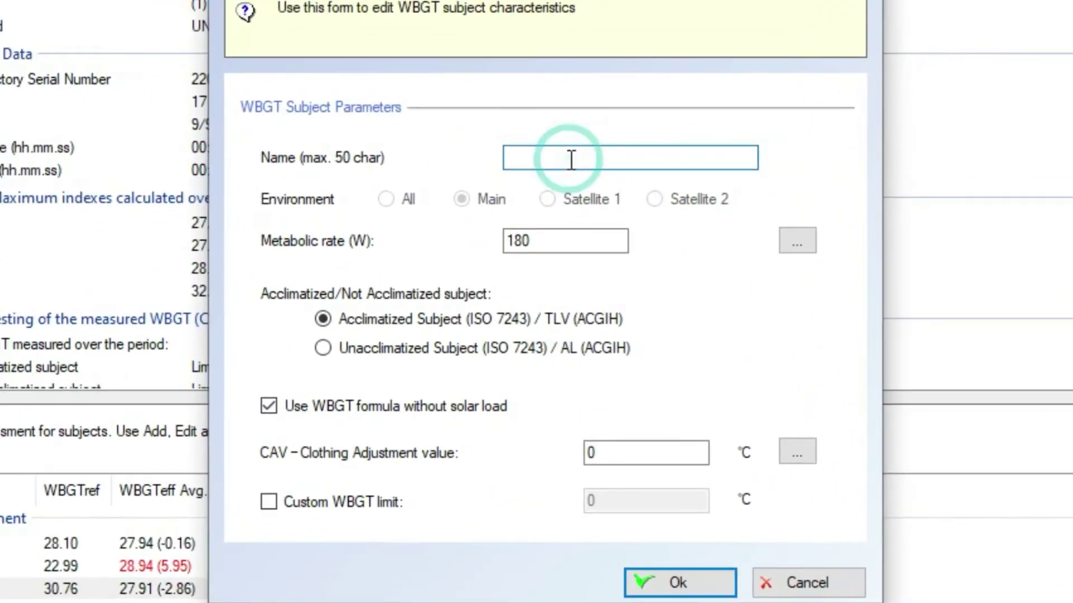
type("Paul")
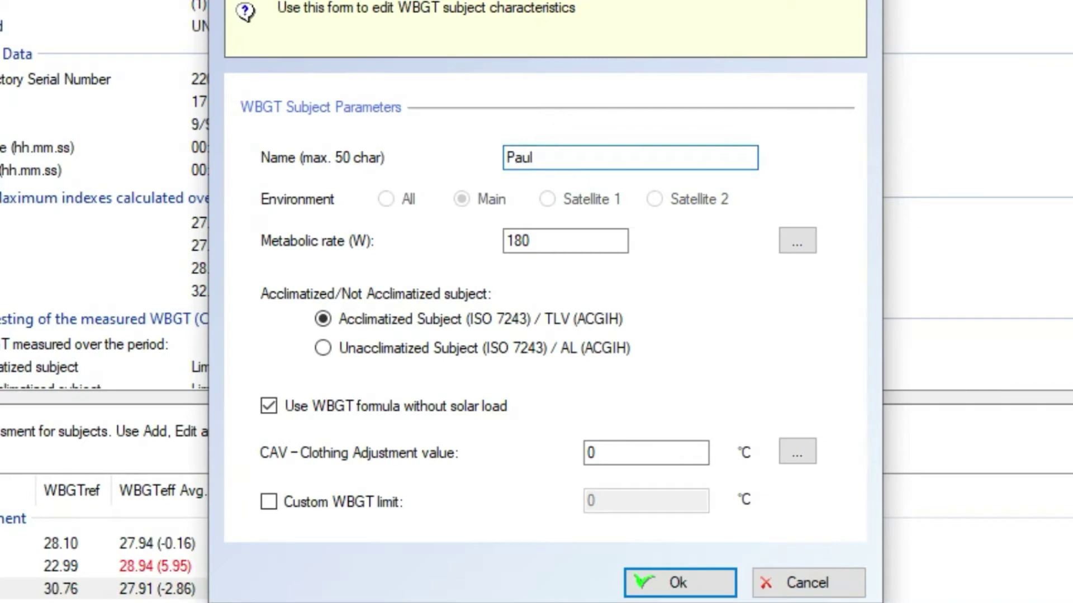
Step: Set the new subject's metabolic rate from the standard's Moderate class
double_click(543, 237)
left_click(808, 243)
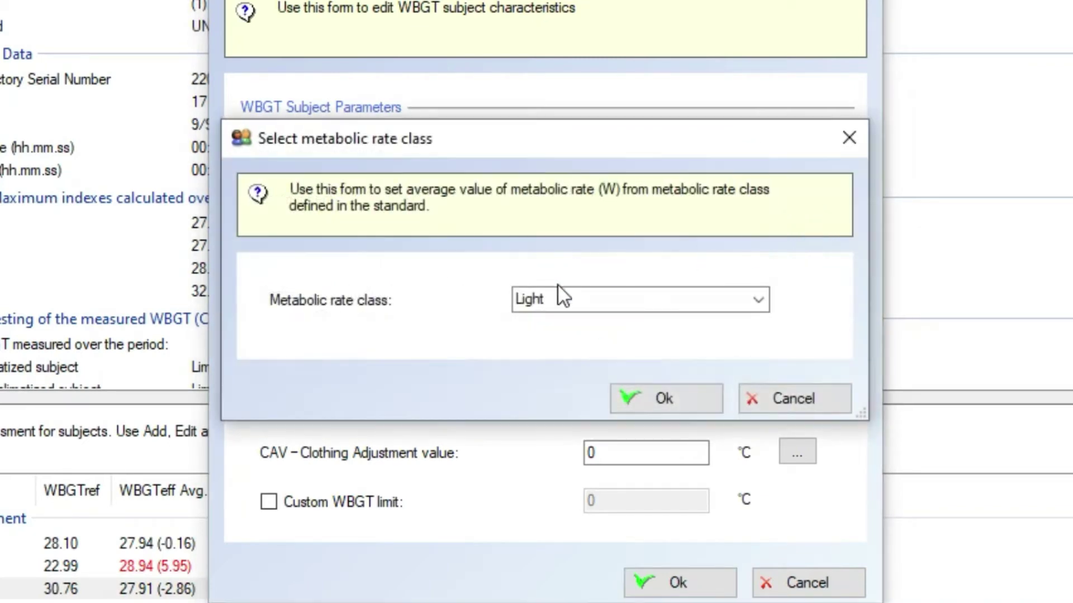
left_click(758, 300)
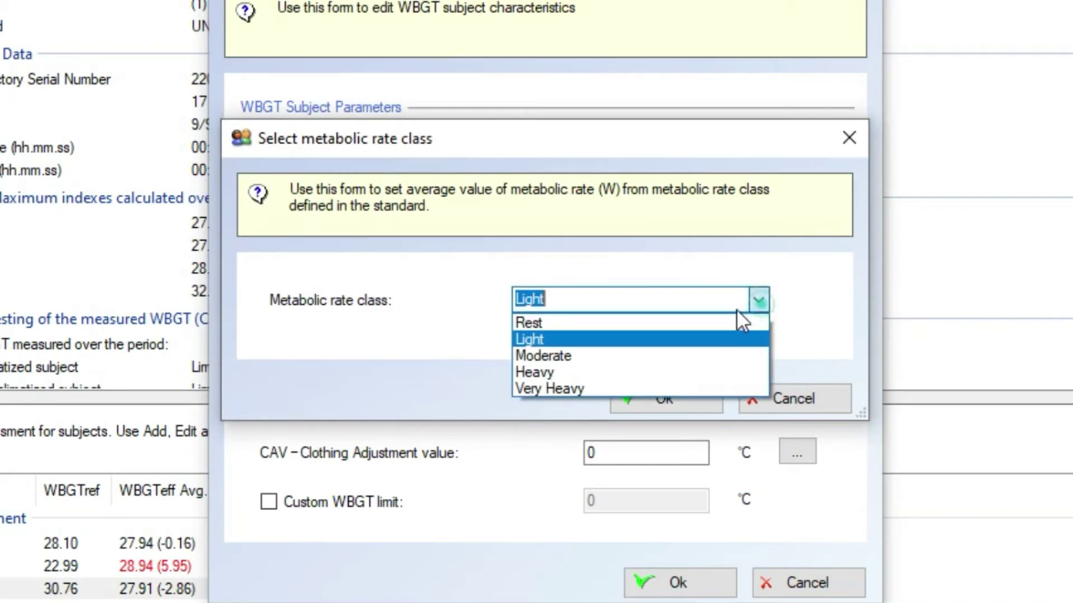
left_click(665, 355)
left_click(678, 399)
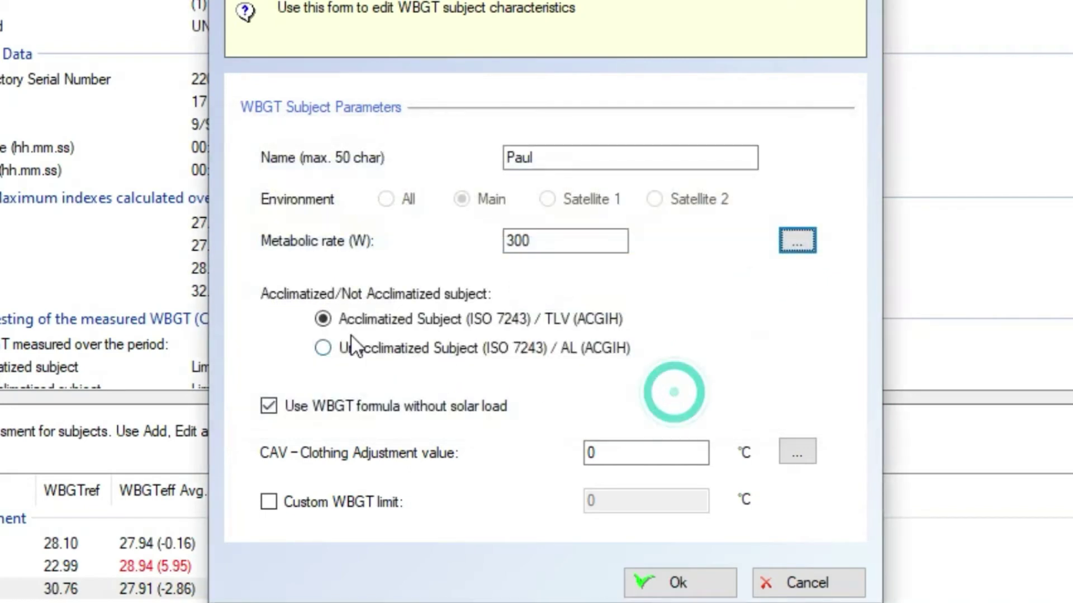
Step: Keep the subject as Acclimatized Subject (ISO 7243) / TLV (ACGIH) and disable the WBGT formula without solar load
left_click(322, 348)
left_click(322, 319)
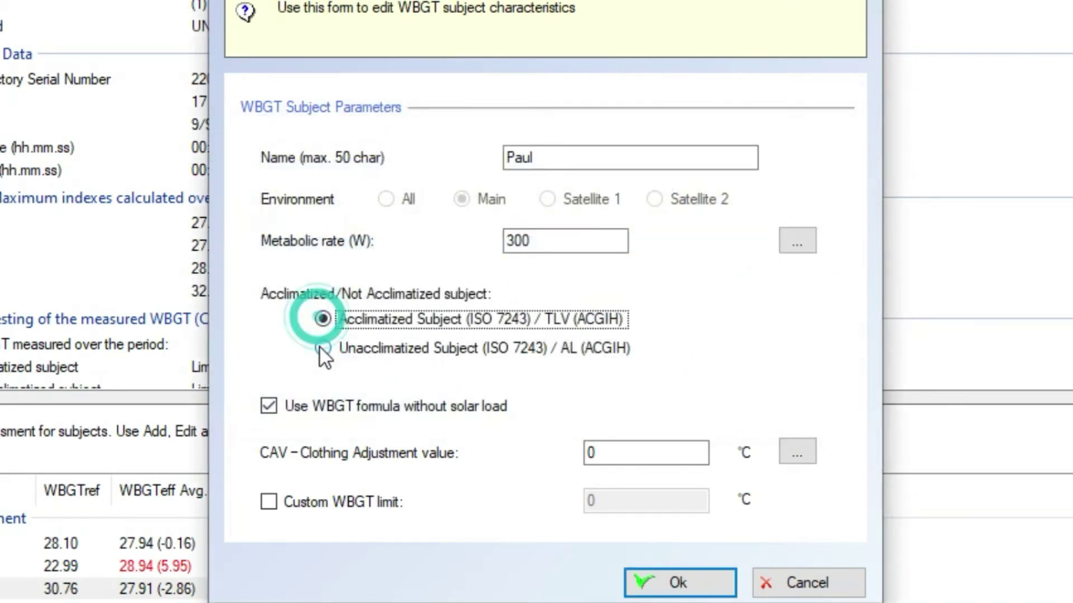
left_click(322, 348)
left_click(321, 320)
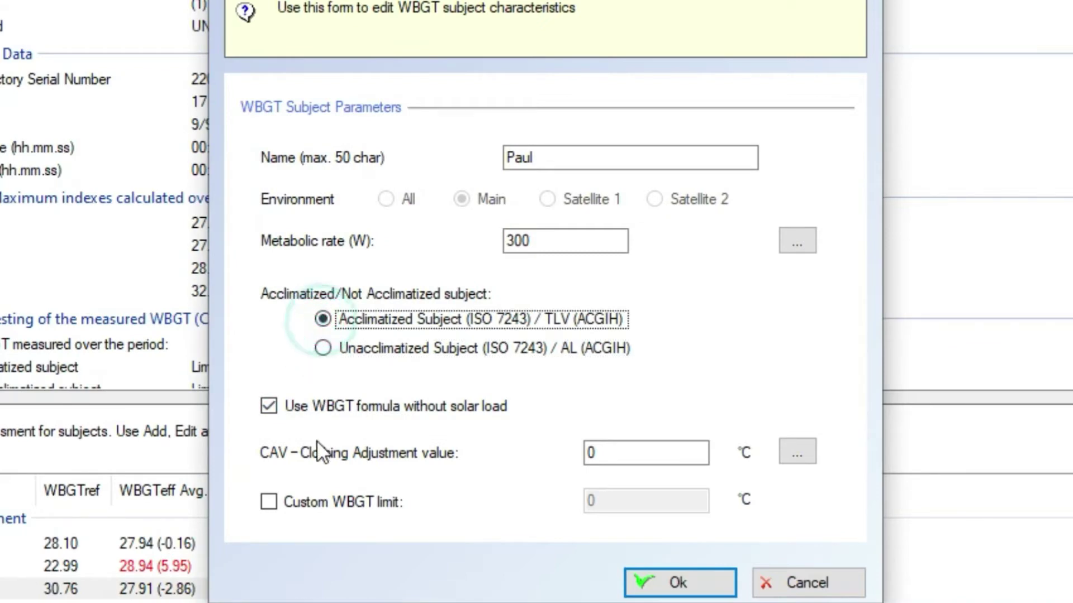
left_click(268, 406)
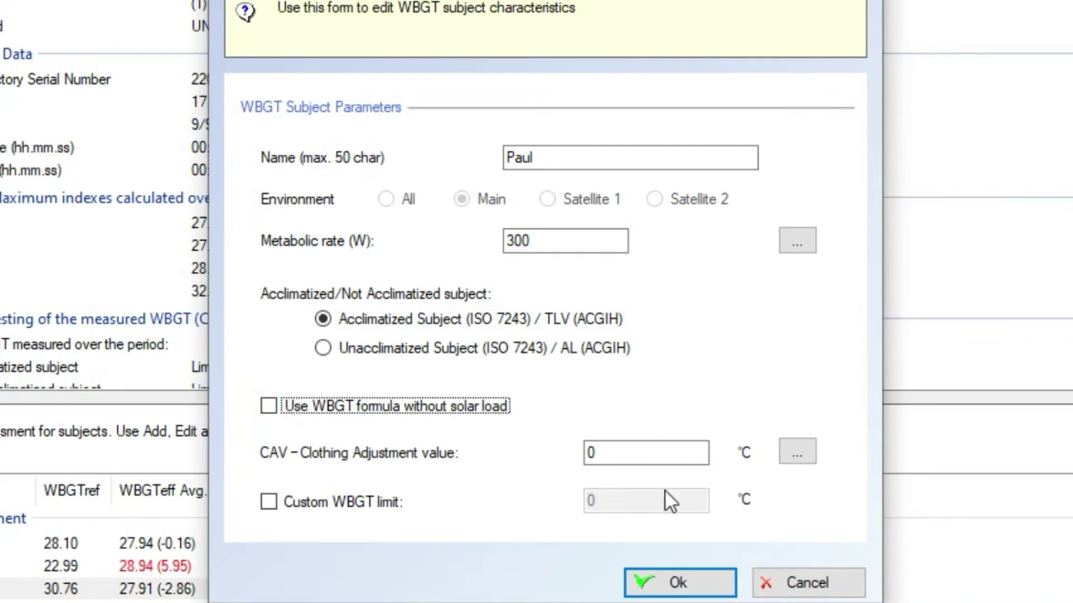
Step: Consult the ISO 7243 and ACGIH reference tables for the subject's clothing adjustment value
left_click(621, 445)
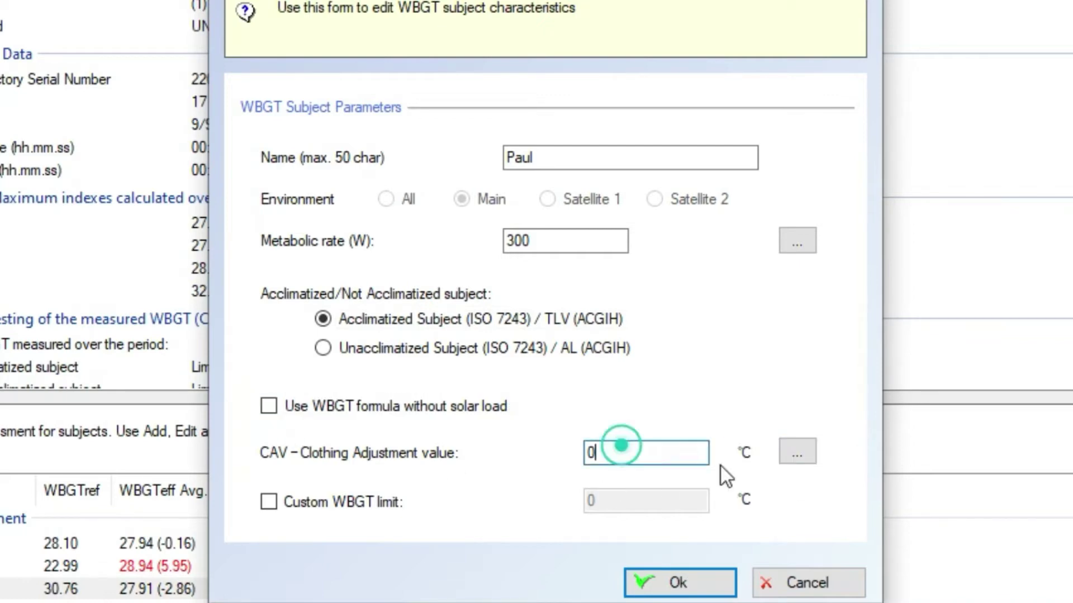
left_click(796, 452)
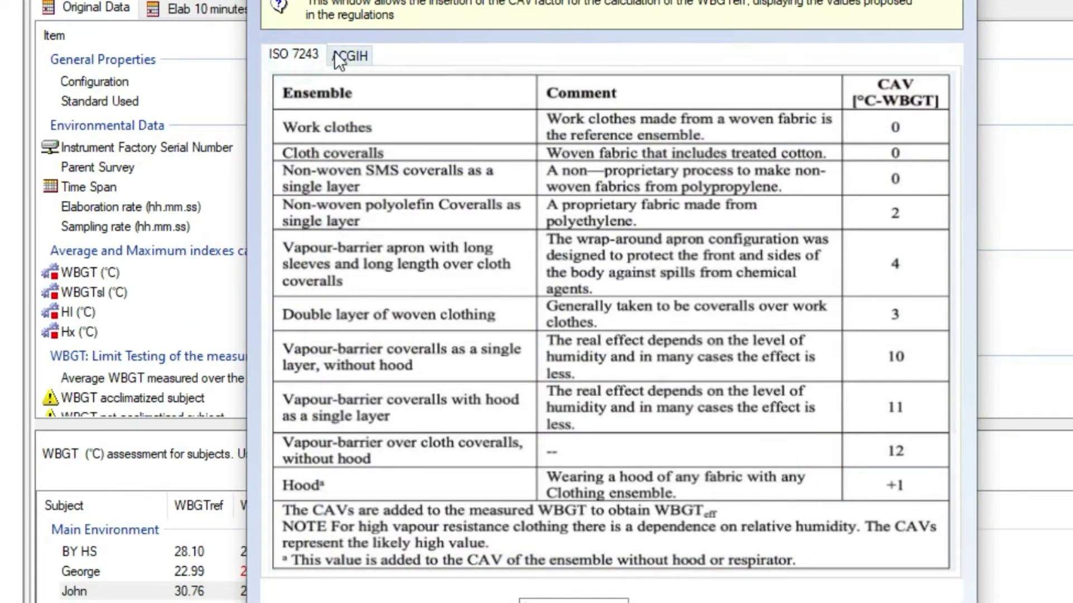
left_click(348, 57)
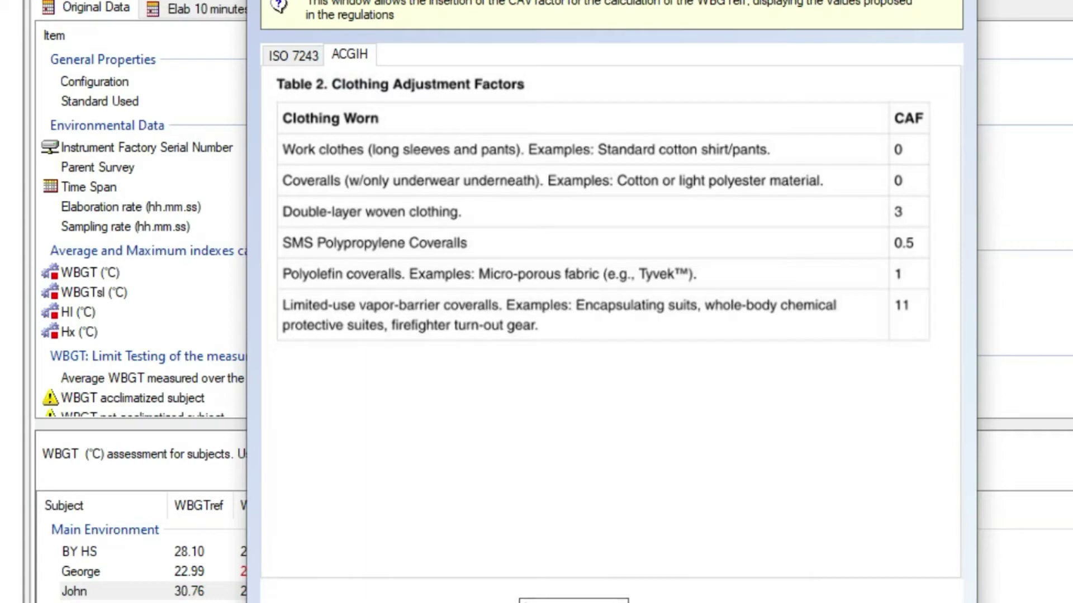
left_click(622, 600)
Step: Try enabling the custom WBGT limit, switch it off again and save the new subject
left_click(371, 514)
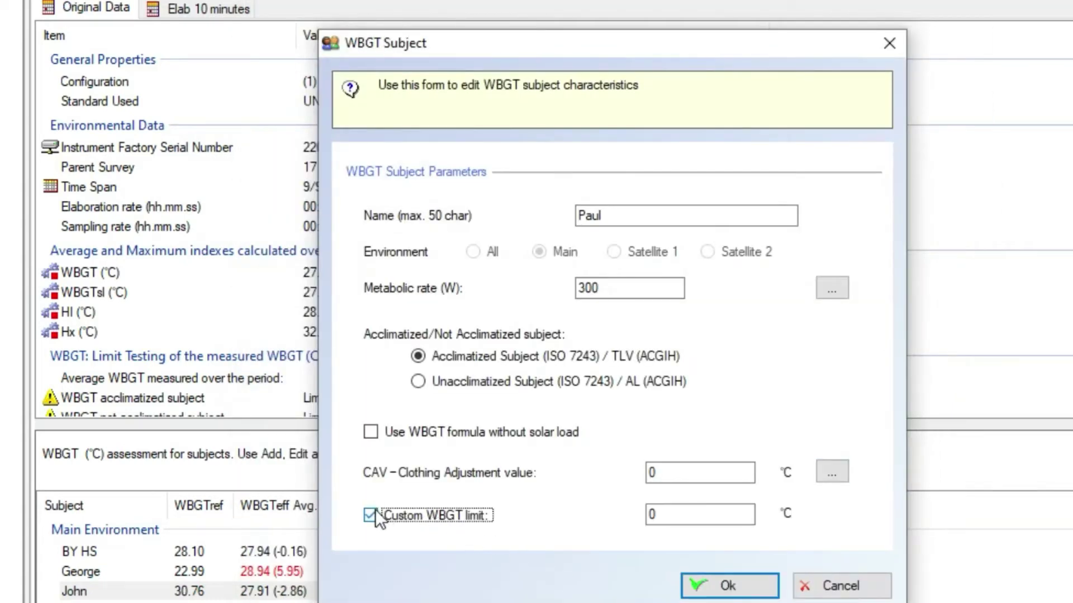
left_click(688, 514)
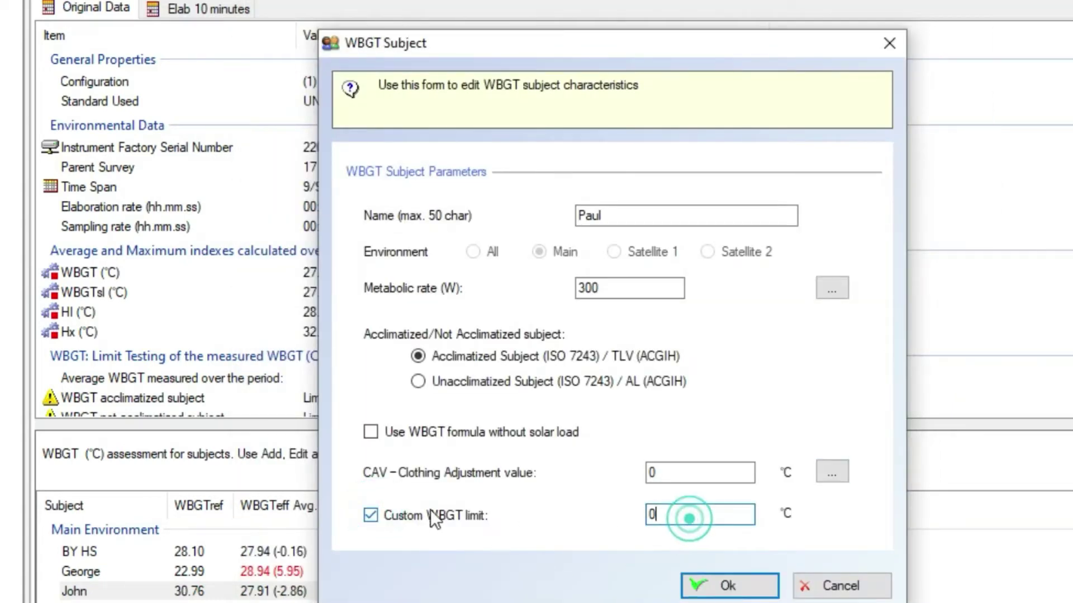
left_click(371, 514)
left_click(697, 595)
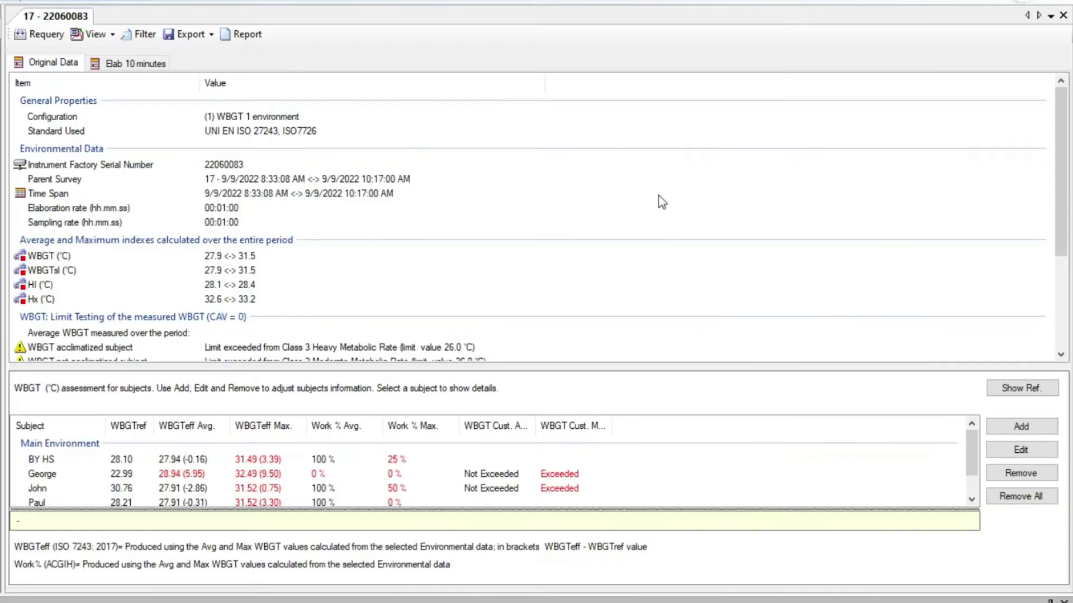
Step: Open the survey's quantity filter and review its measures, thermal indexes and the WBGTeff and WBGTrefD entries of the subjects
left_click(130, 35)
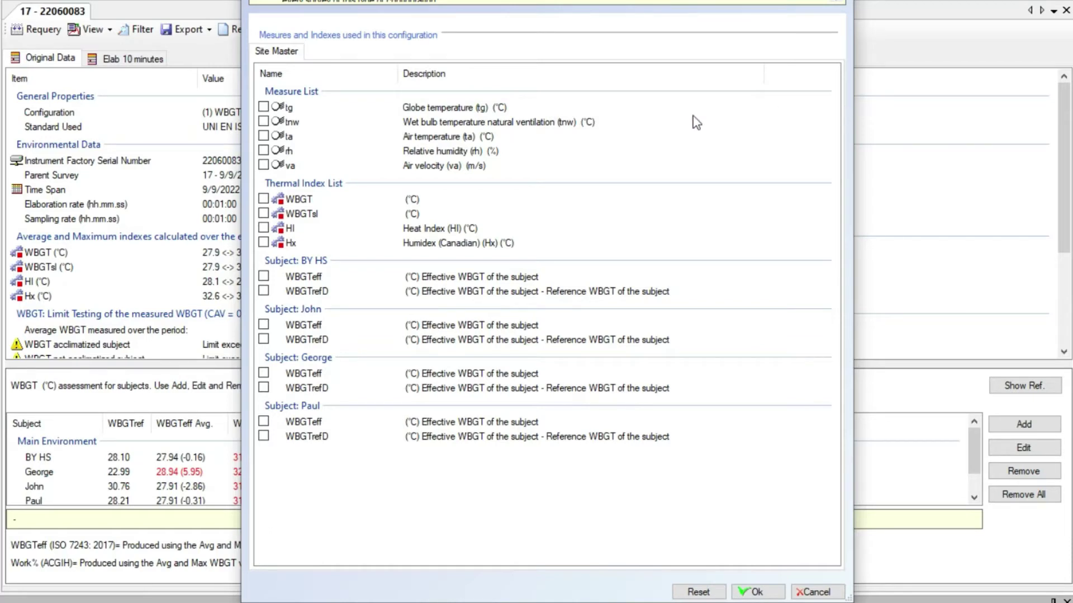
left_click(305, 91)
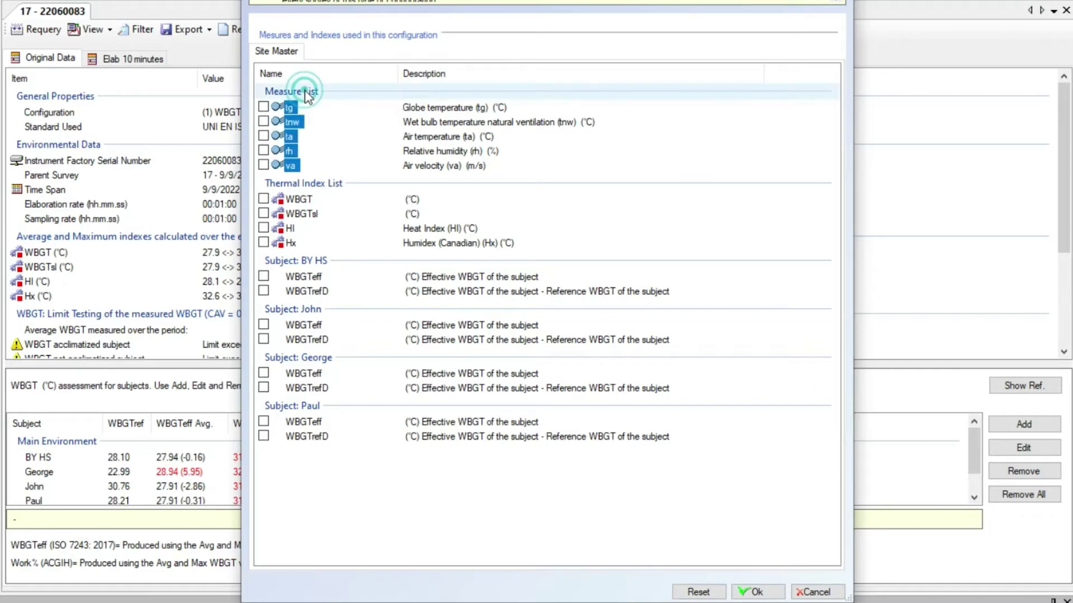
left_click(321, 191)
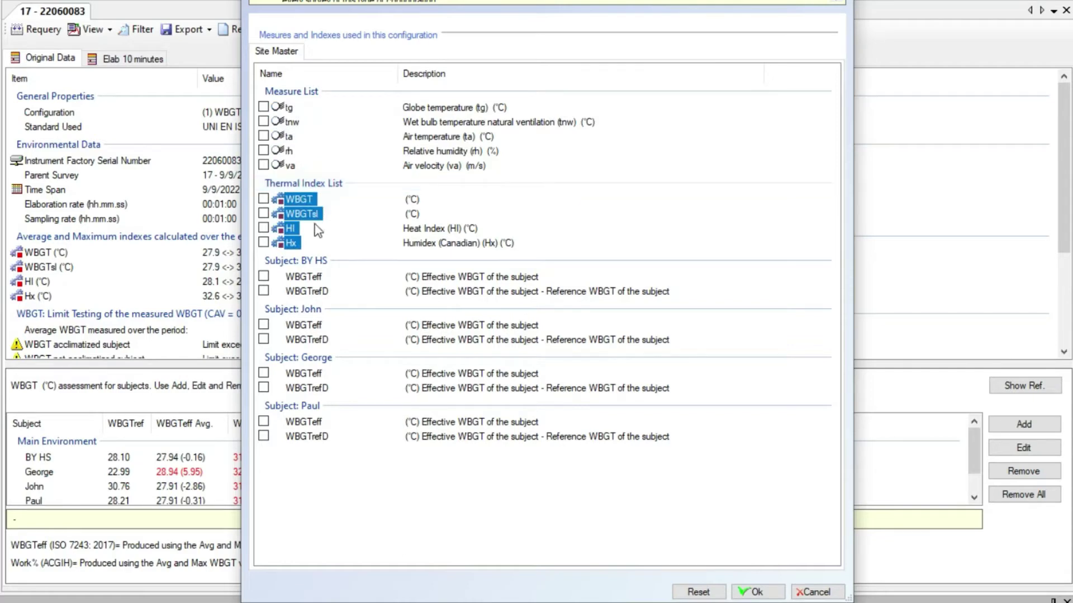
left_click(313, 310)
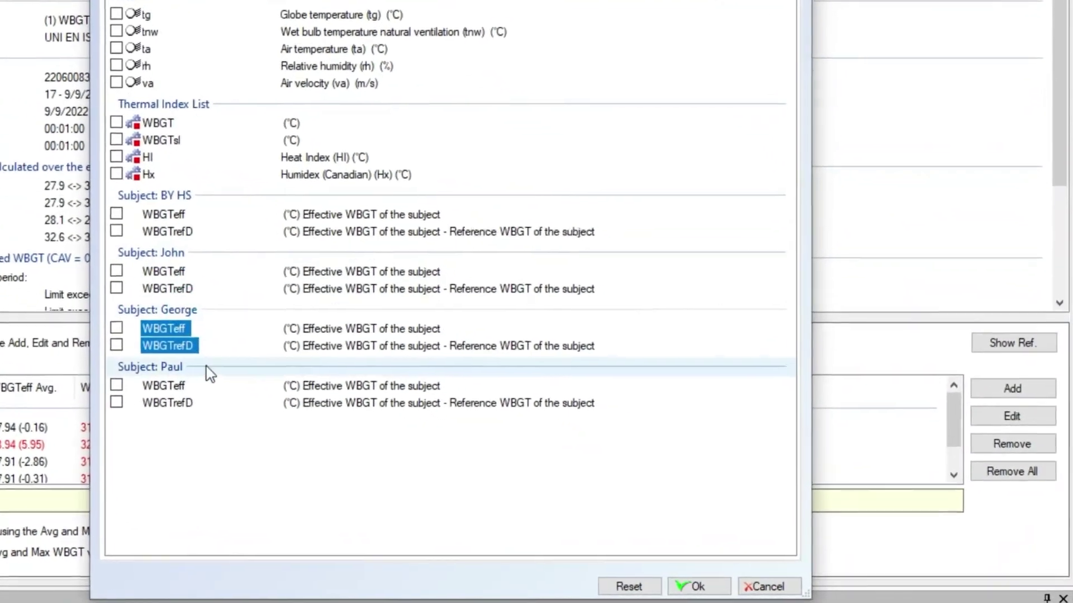
left_click(211, 367)
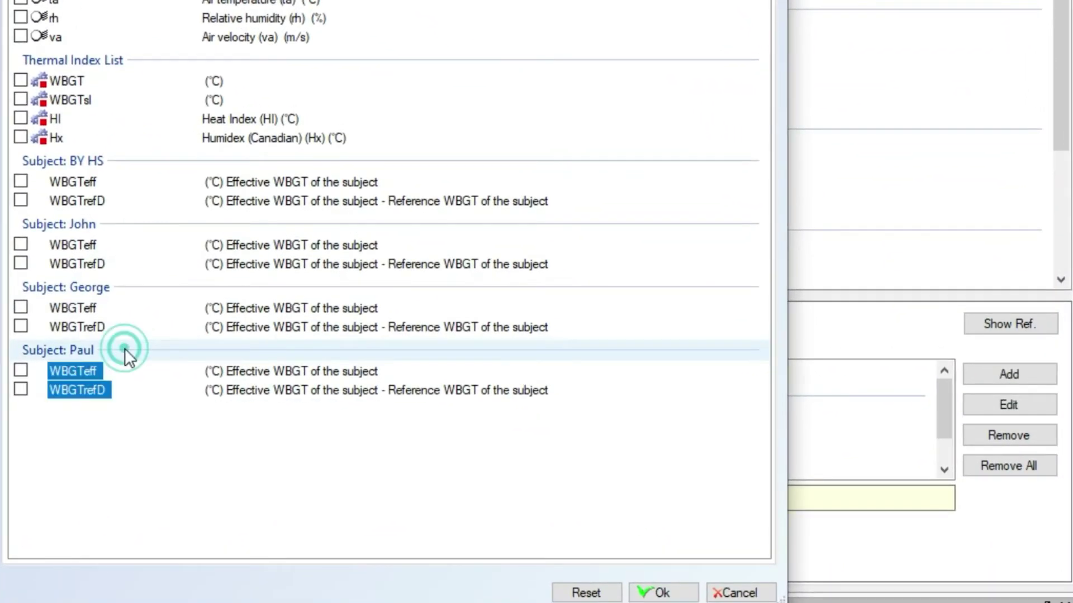
left_click(103, 248)
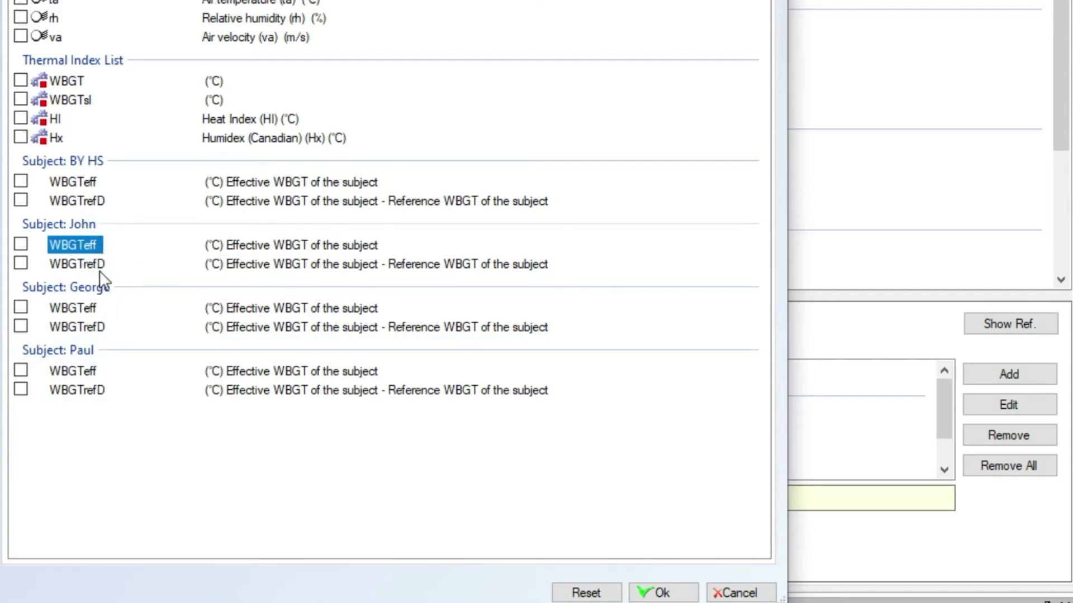
left_click(101, 266)
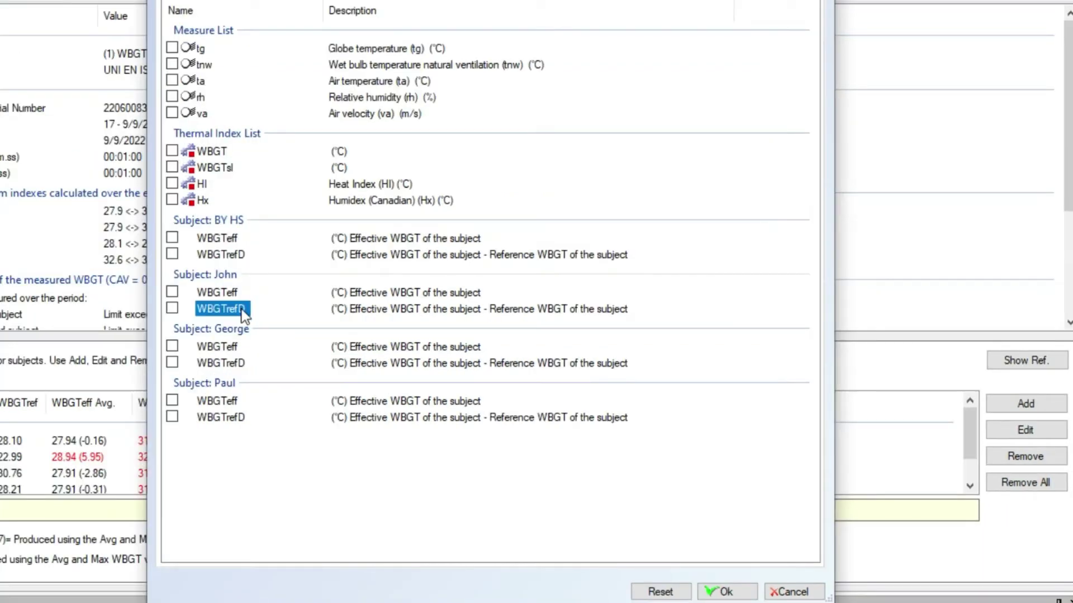
Step: Filter the displayed quantities to tg, ta, WBGT and the newly added subject's WBGTeff and WBGTrefD
left_click(172, 48)
left_click(172, 81)
left_click(172, 152)
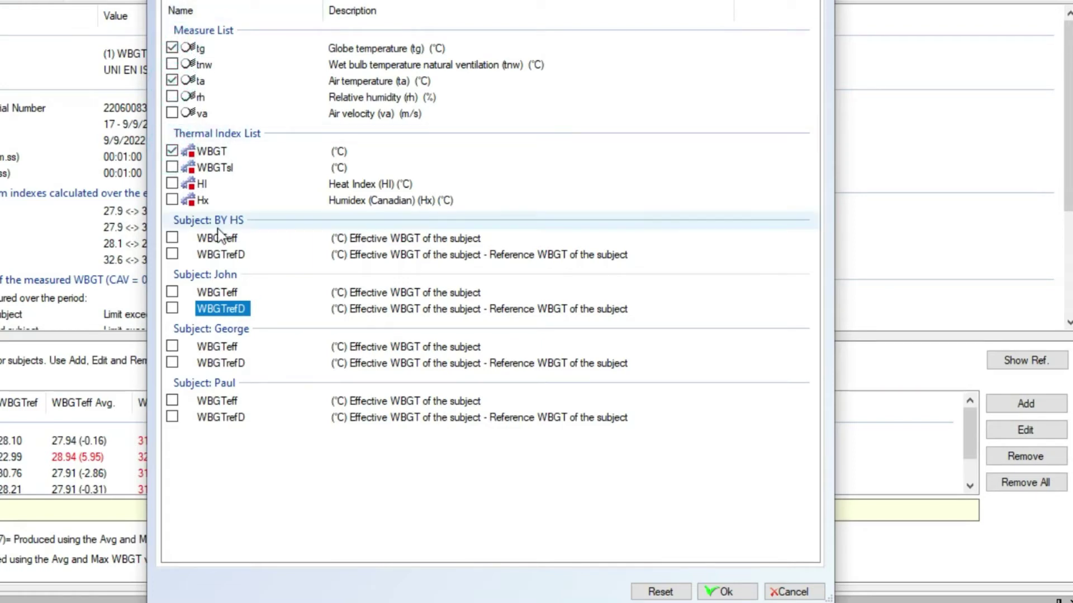
left_click(172, 401)
left_click(172, 417)
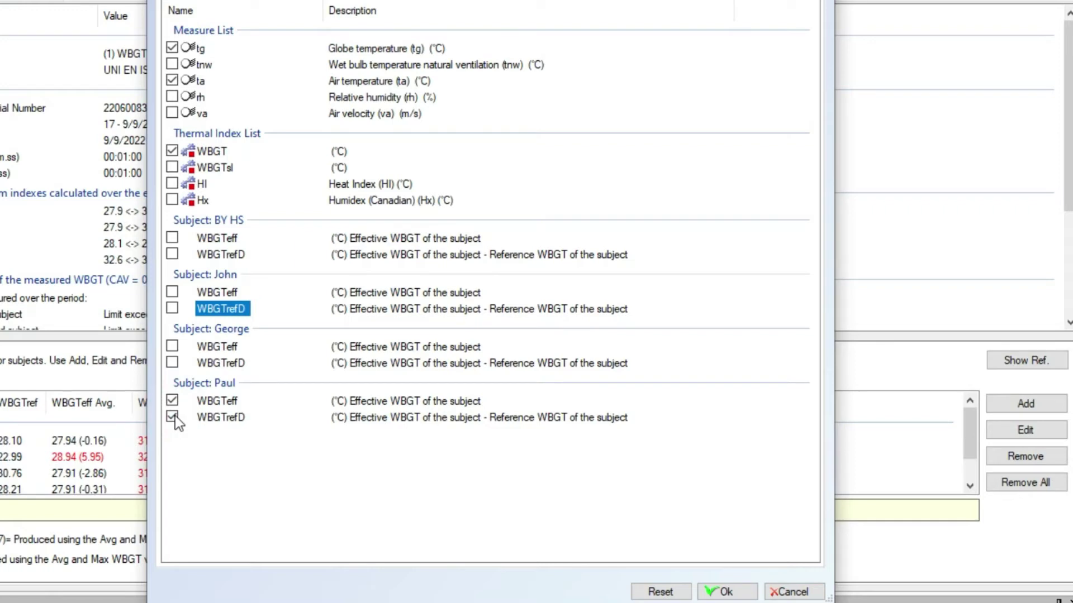
left_click(720, 591)
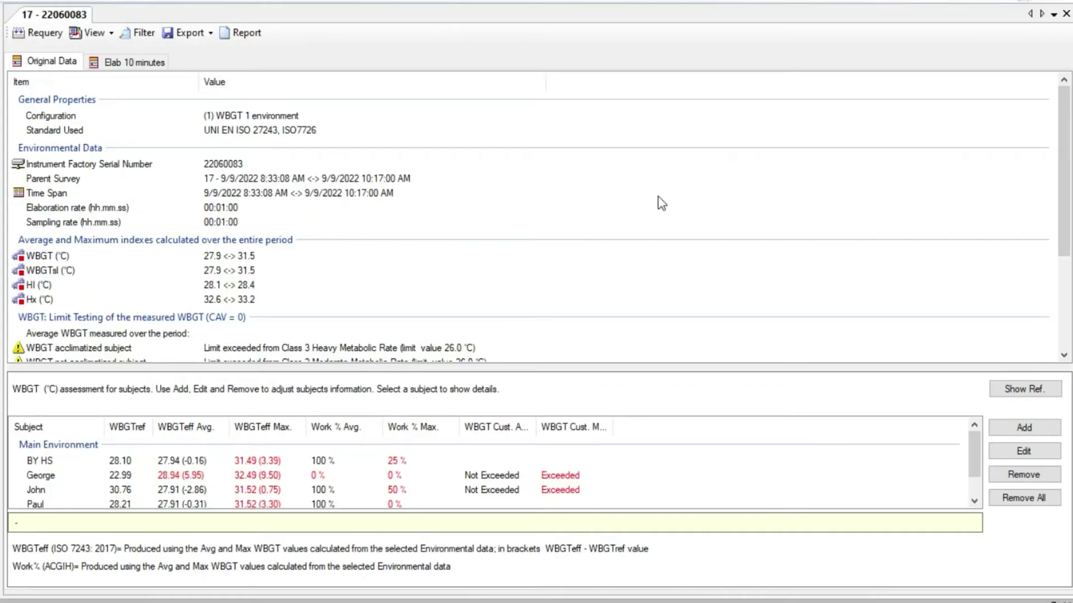
Step: View the filtered survey as a data table and as general statistics over the period, and check the export options
left_click(90, 36)
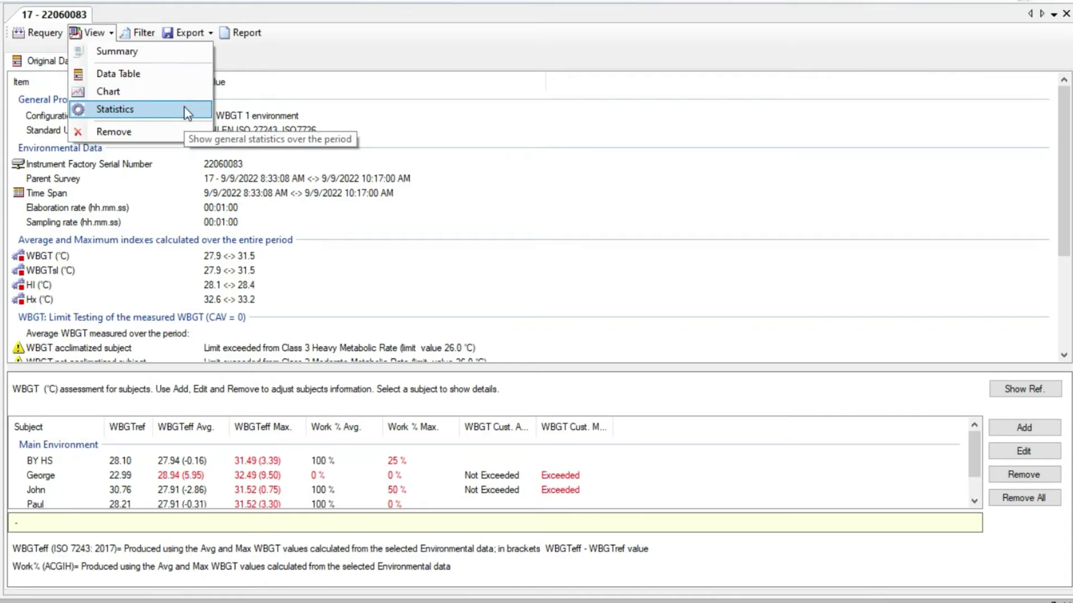
left_click(184, 74)
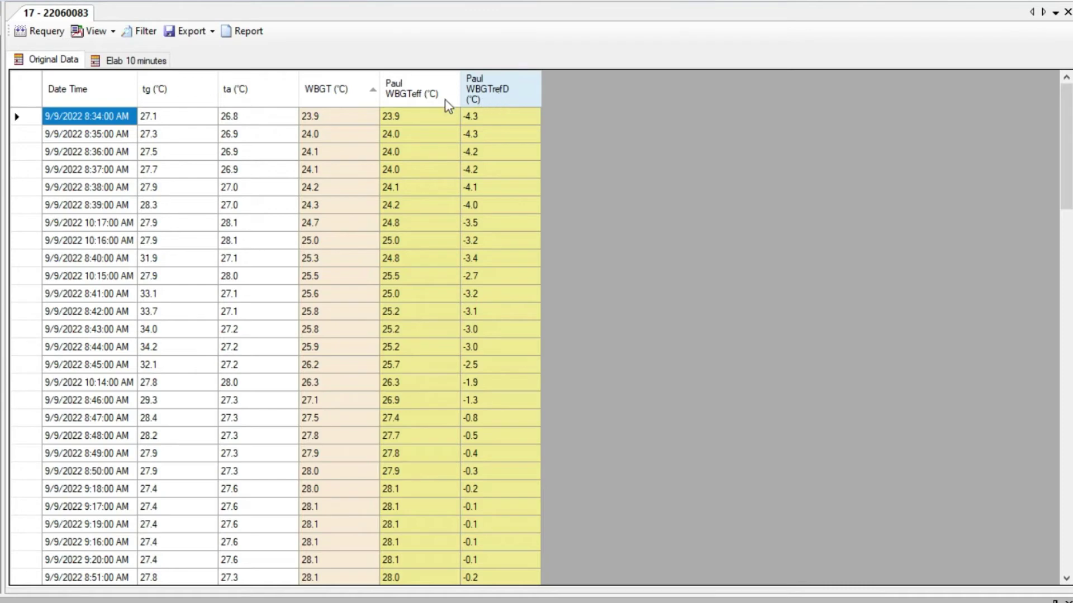
left_click(101, 33)
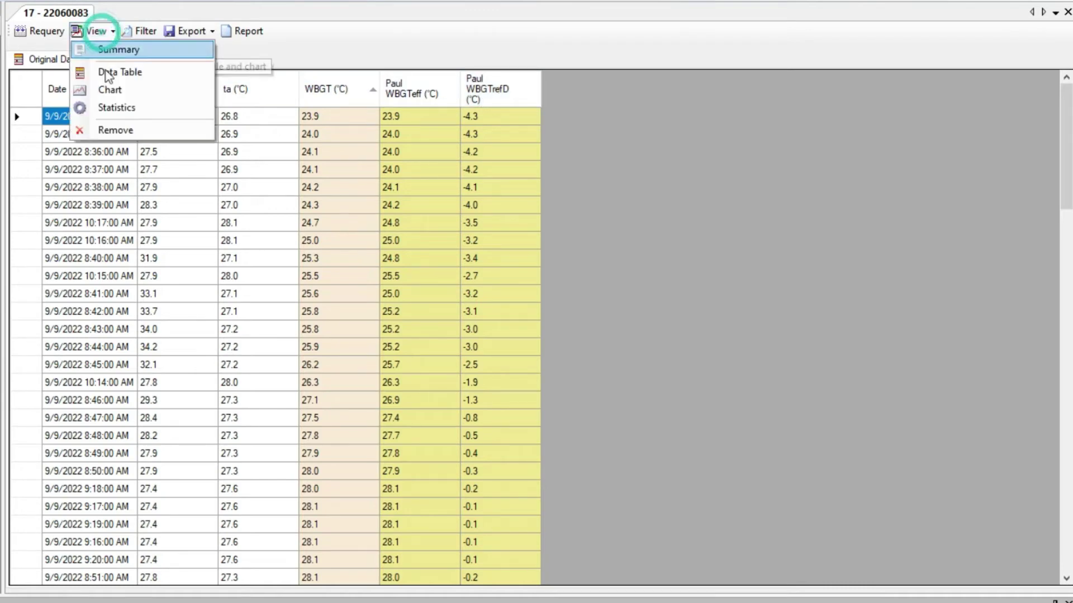
left_click(111, 108)
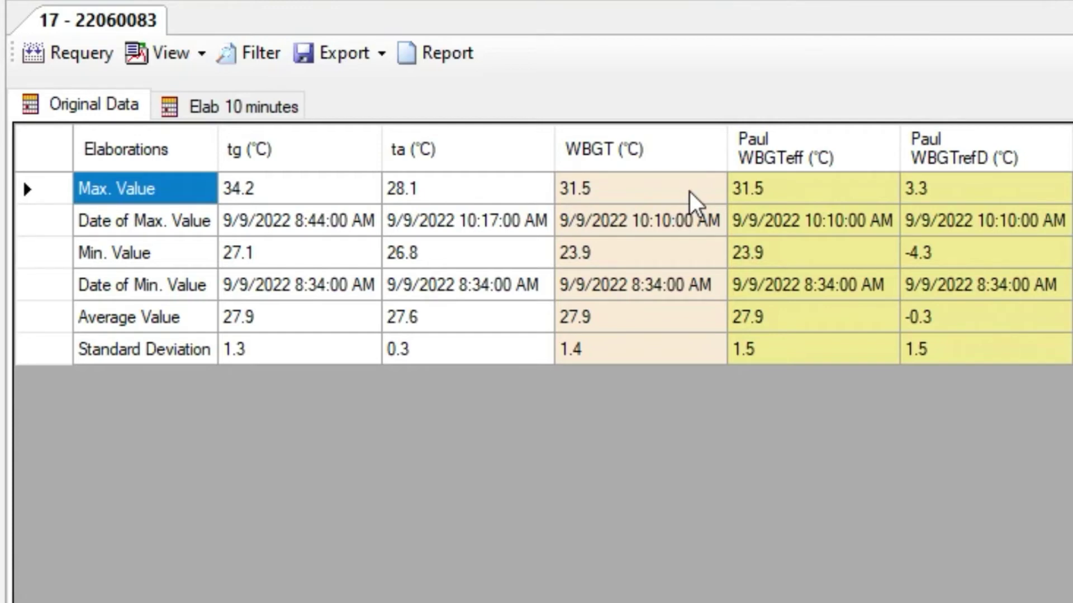
left_click(324, 52)
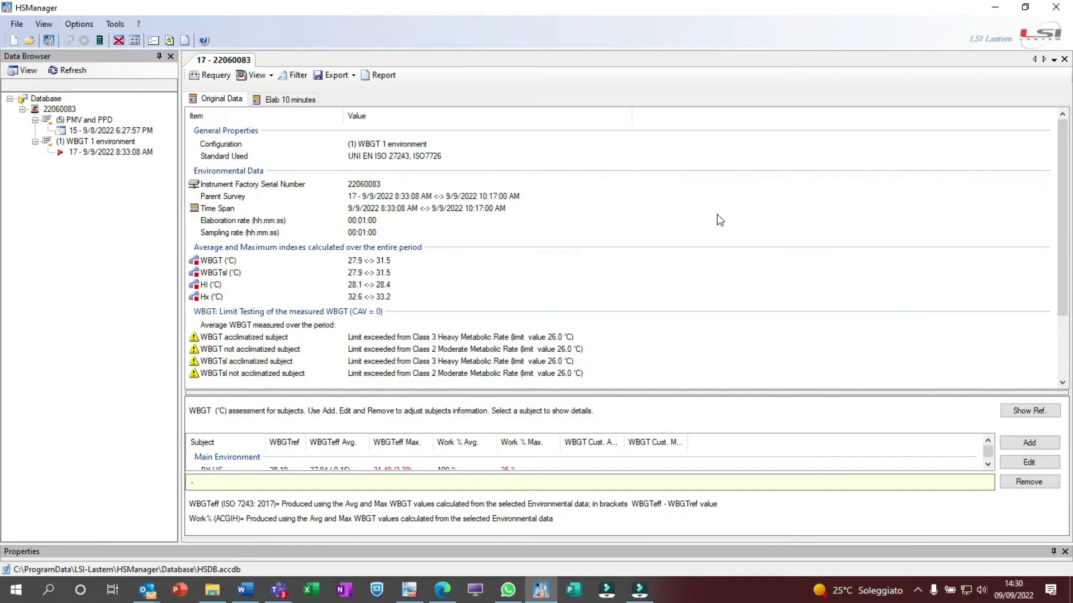
Step: Display the original data as a chart and include the measures alongside the thermal indexes
left_click(254, 78)
left_click(270, 124)
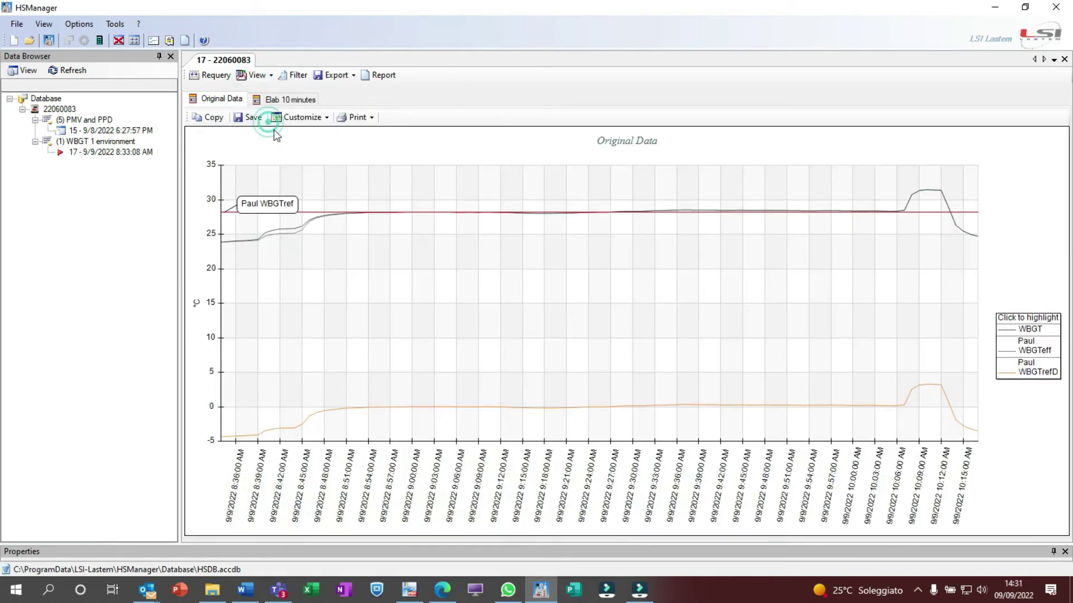
left_click(326, 117)
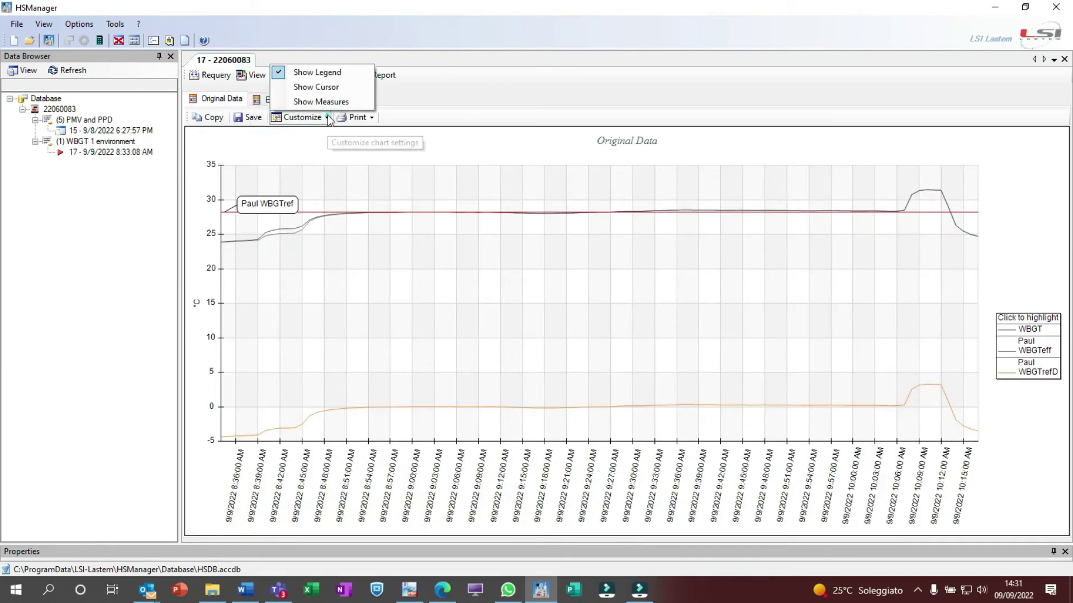
left_click(328, 102)
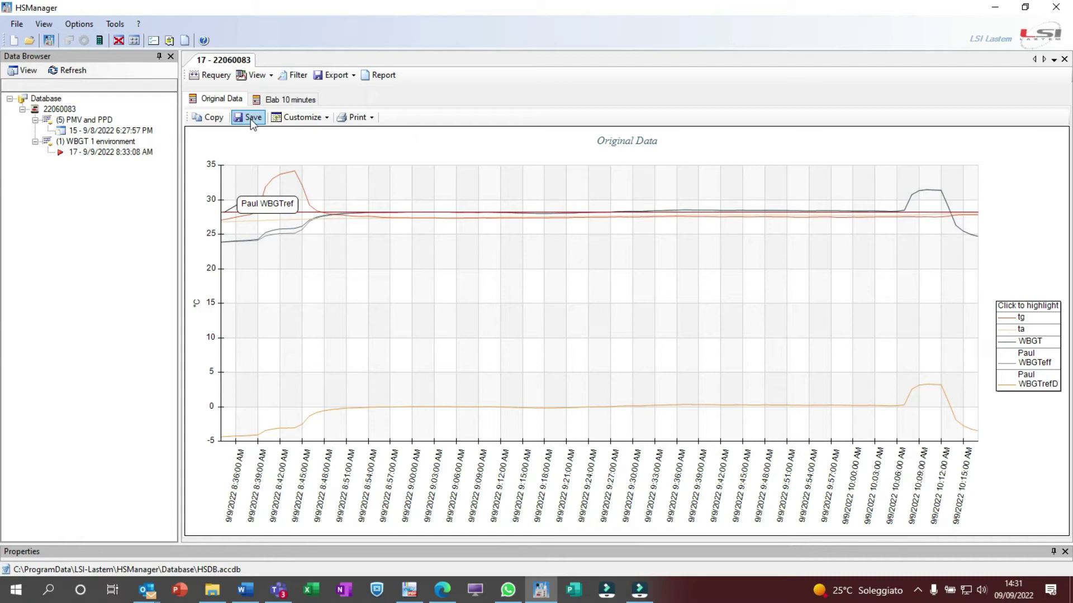
Step: Return to the survey summary and review the WBGT limit testing and the assessment details of the last three listed subjects
left_click(257, 76)
left_click(265, 92)
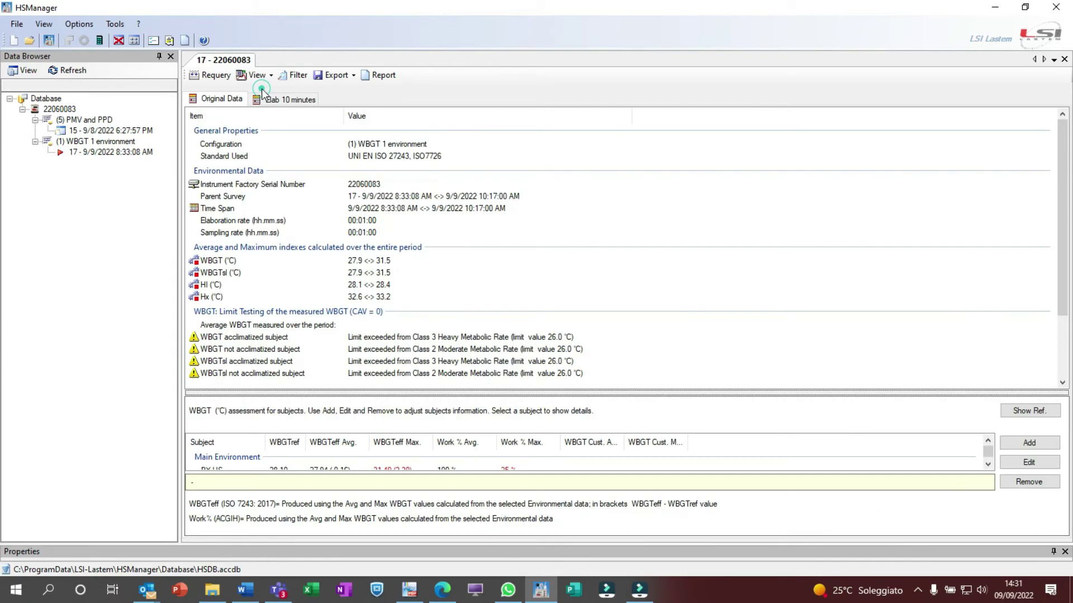
left_click(630, 249)
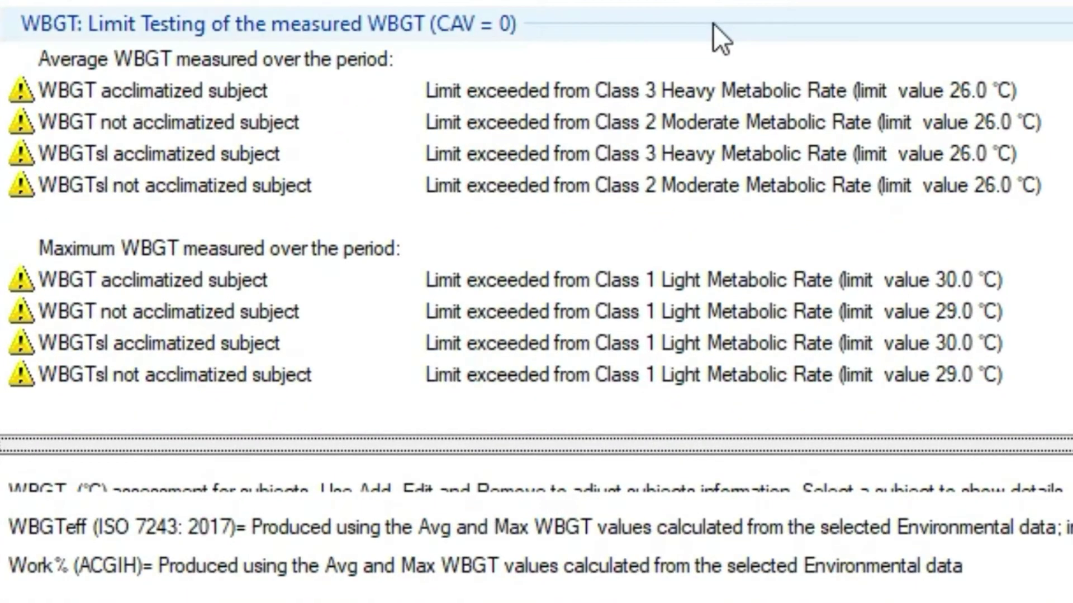
left_click(712, 25)
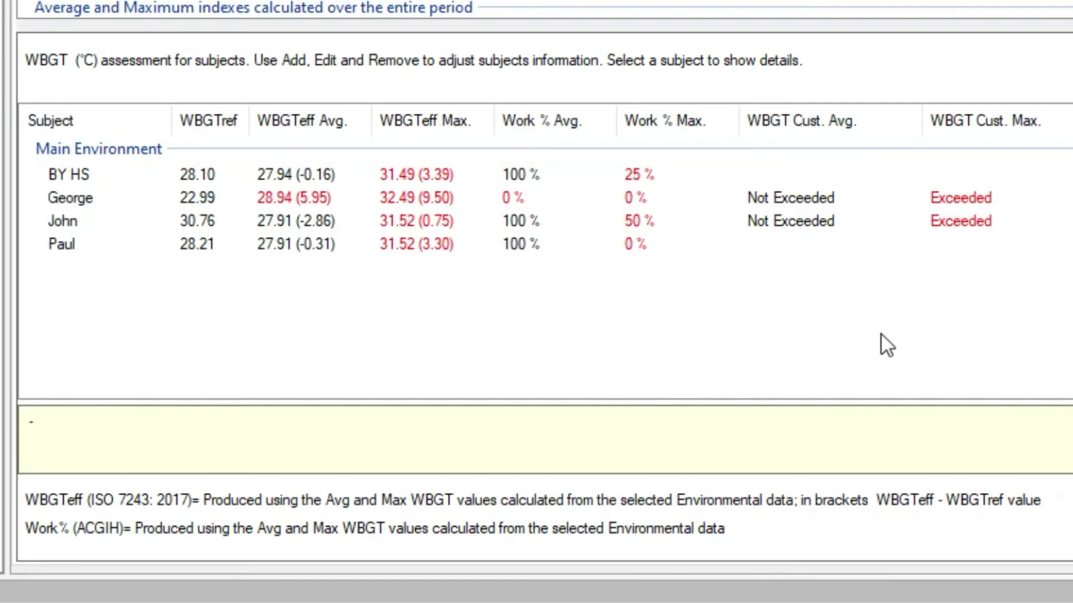
left_click(76, 206)
left_click(67, 219)
left_click(71, 243)
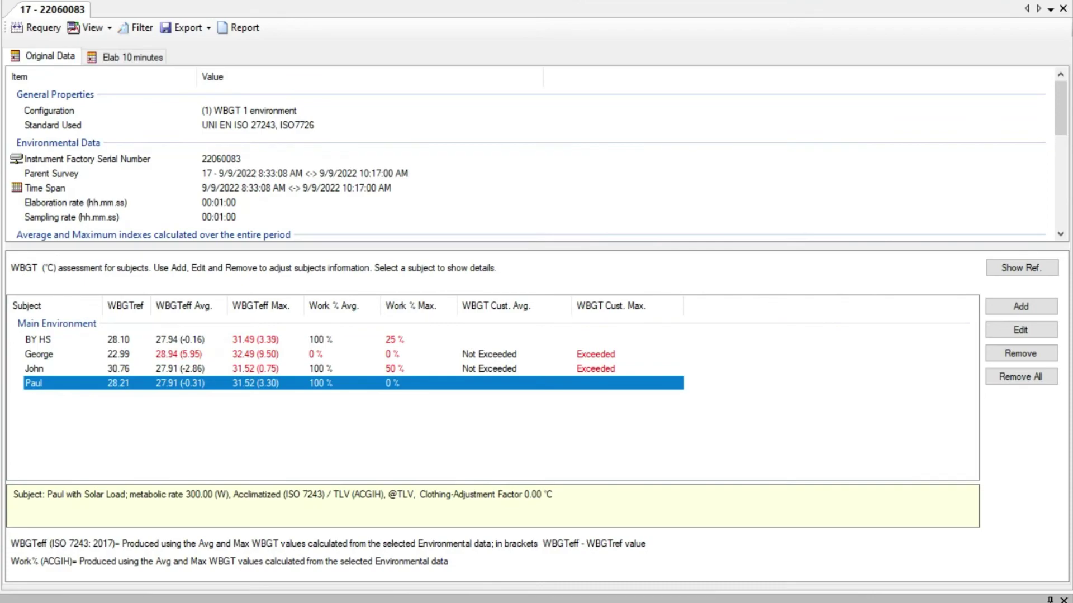
Step: Switch to Word and review the generated WBGT Index report, including its chart, subject list and subject results
left_click(12, 595)
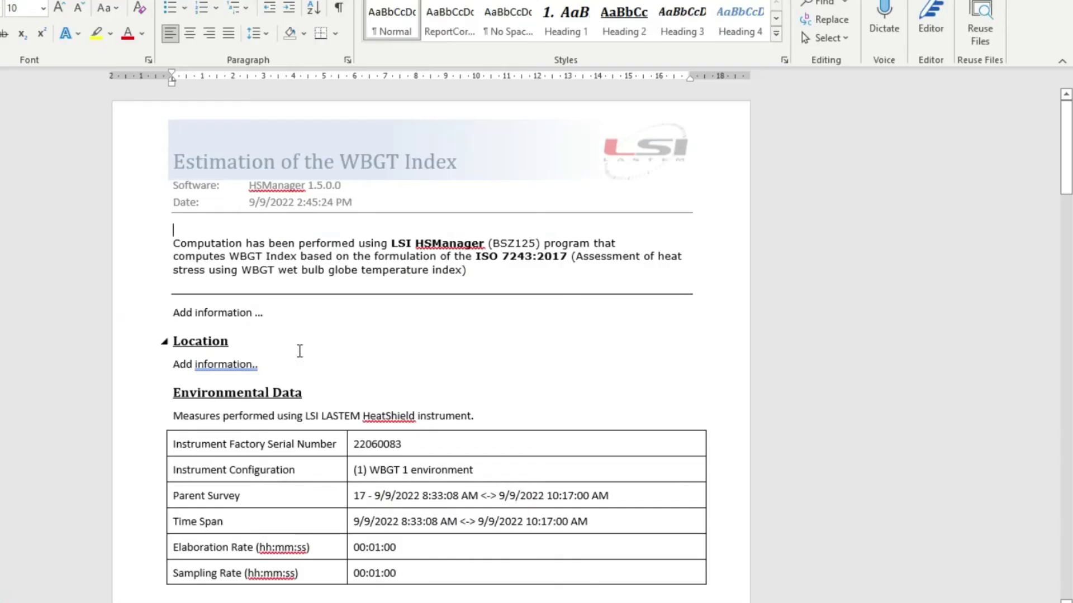
scroll(299, 350, "down", 15)
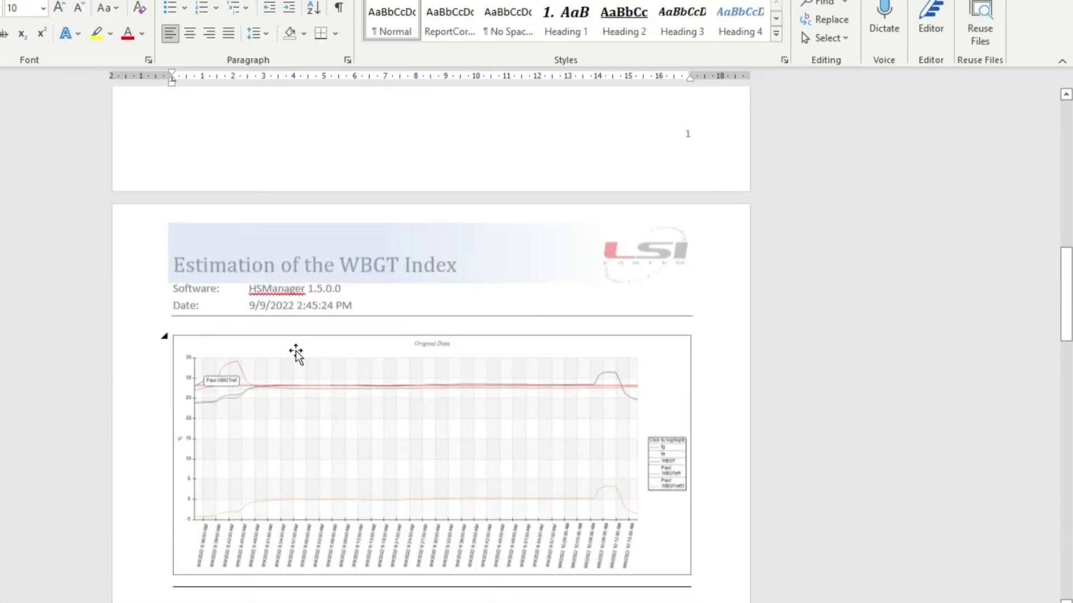
scroll(296, 351, "down", 15)
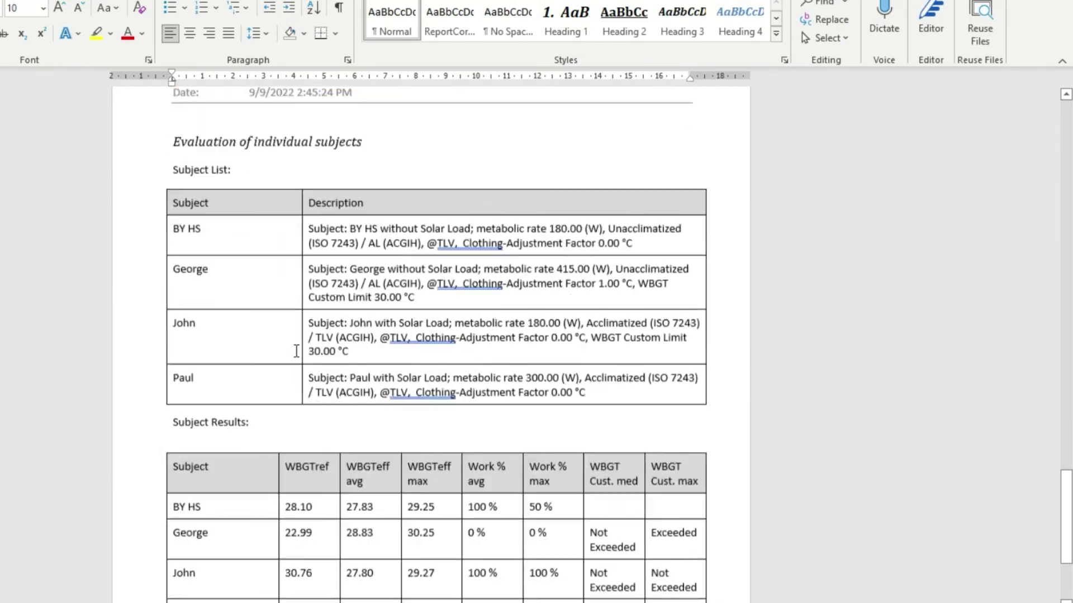
scroll(297, 351, "down", 9)
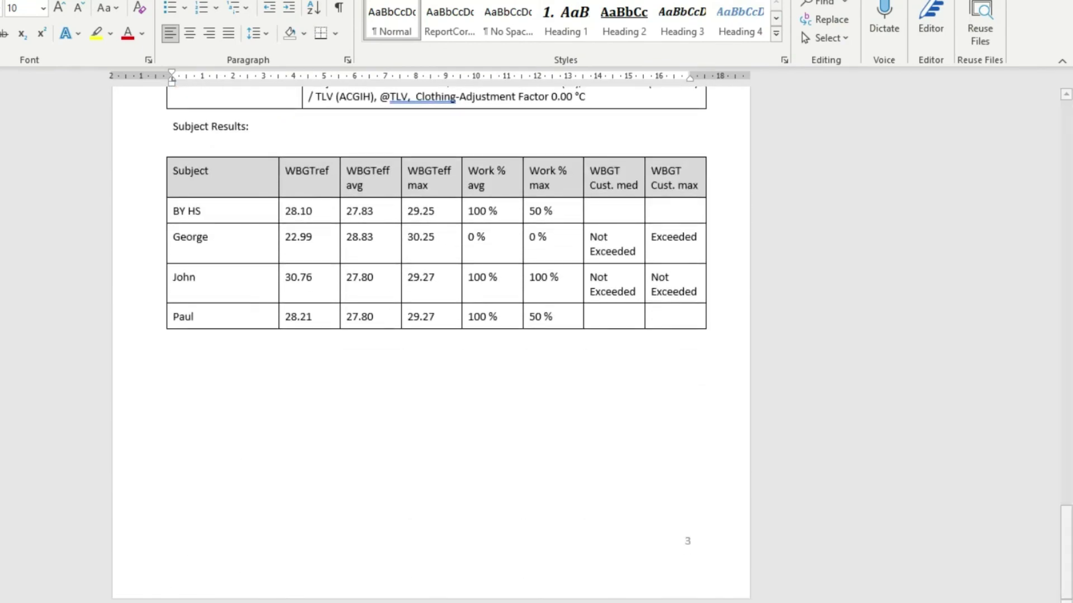
Step: Bring up the report template in Word and examine the placeholders in the Environmental Data table, from {CONFIG} to {SRATE}
mouse_move(162, 601)
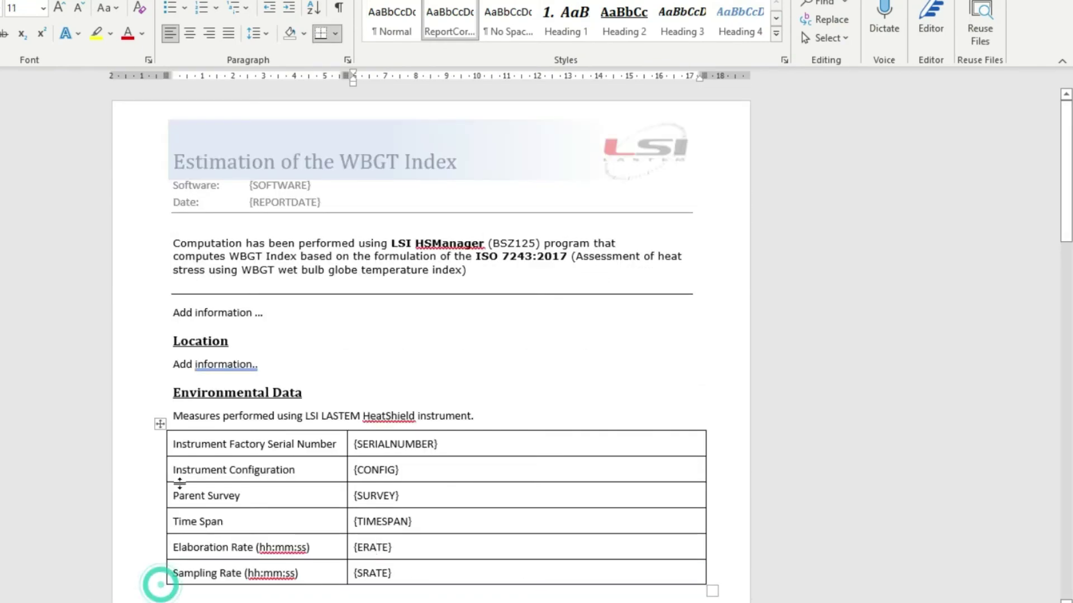
left_click(371, 469)
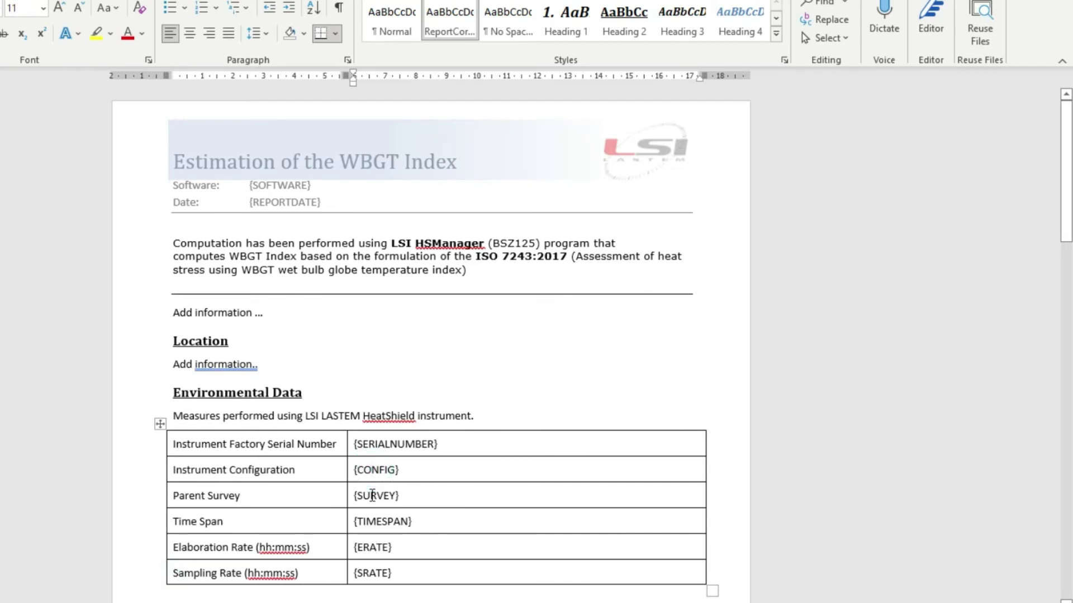
left_click(372, 496)
left_click(374, 523)
left_click(372, 548)
left_click(368, 574)
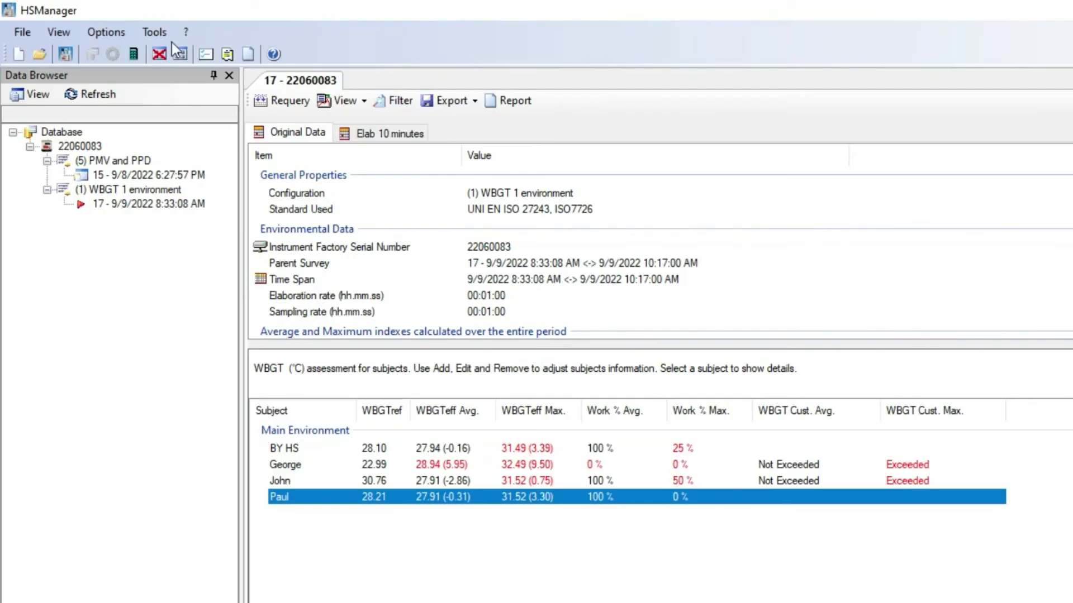
Step: Switch back to HSManager, review the program's general settings with the Fahrenheit option and the chart settings, and close them
left_click(103, 35)
left_click(119, 55)
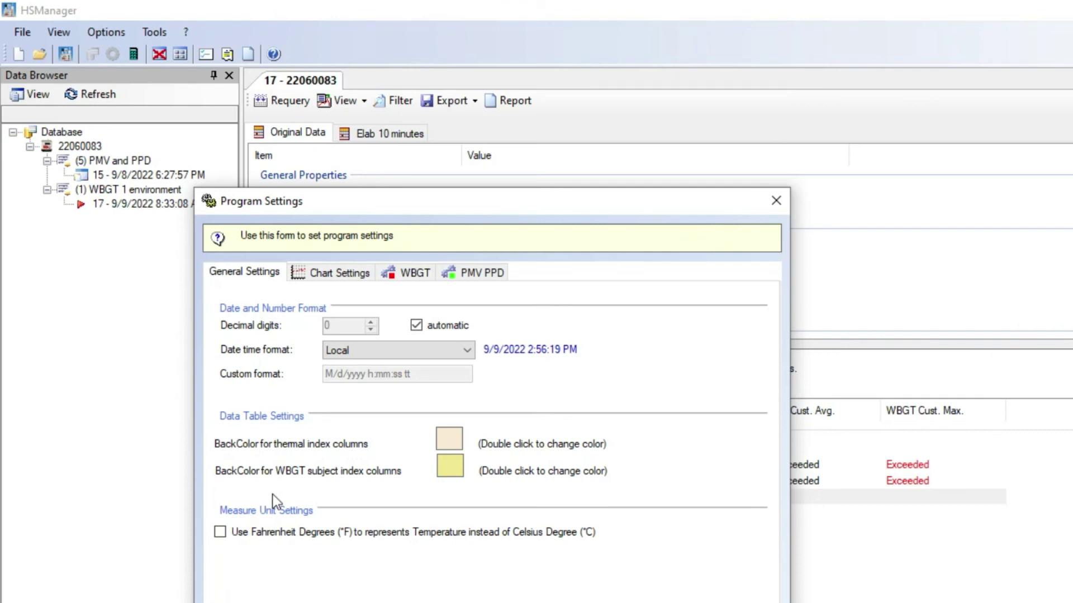
left_click(271, 540)
left_click(328, 271)
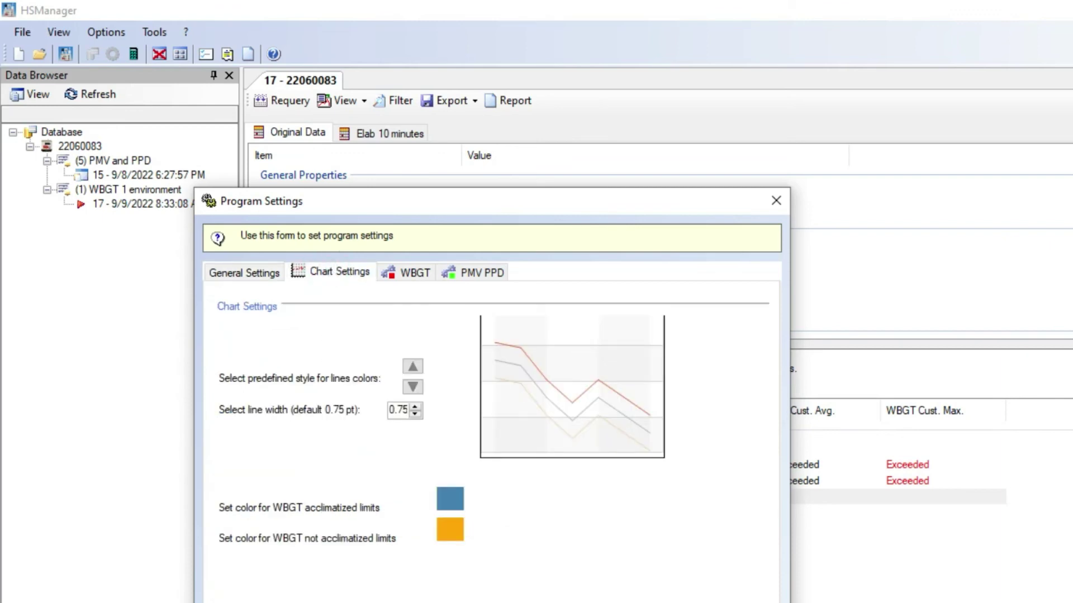
key("Escape")
Step: Review the number, date and file creation options for text file export, and dismiss the settings
left_click(118, 33)
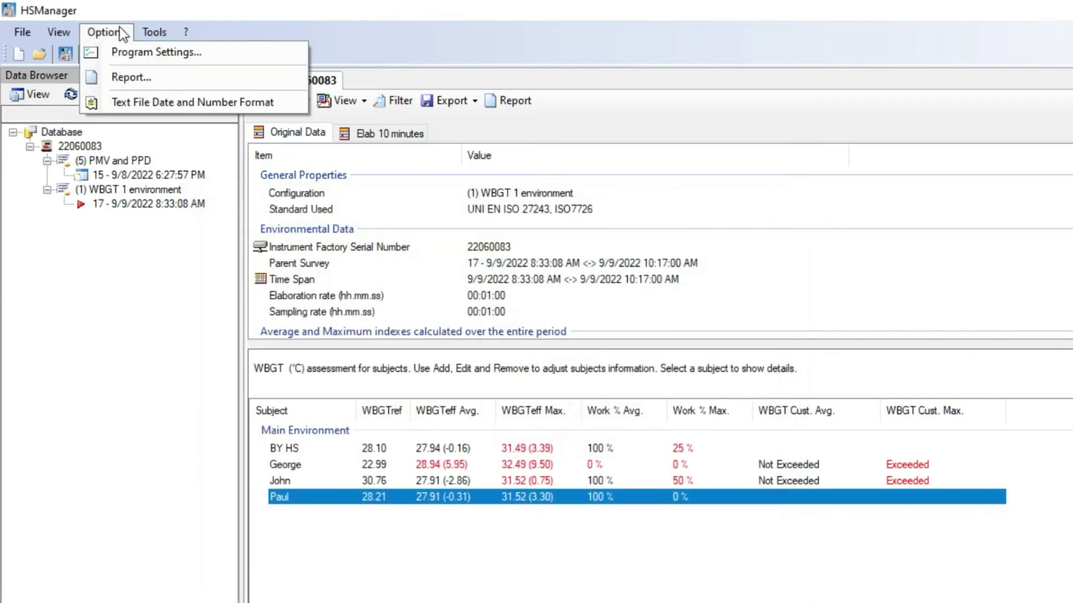
left_click(149, 101)
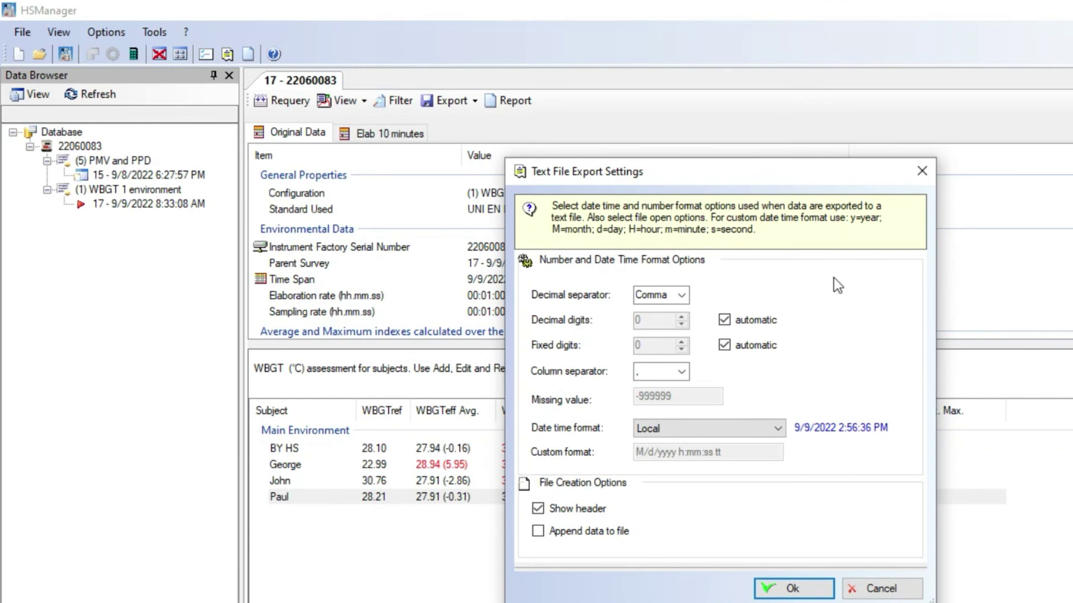
key("Escape")
Step: Try out the index calculator's WBGT inputs by lowering Ta to 32.15 °C and raising the metabolic rate M, and close the calculator
left_click(155, 30)
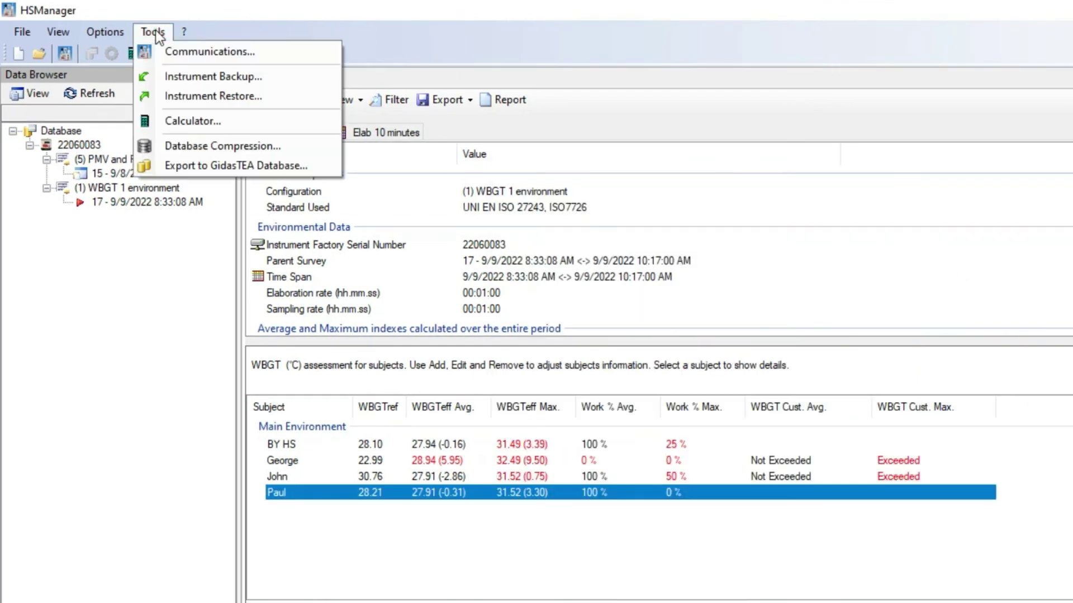
left_click(207, 120)
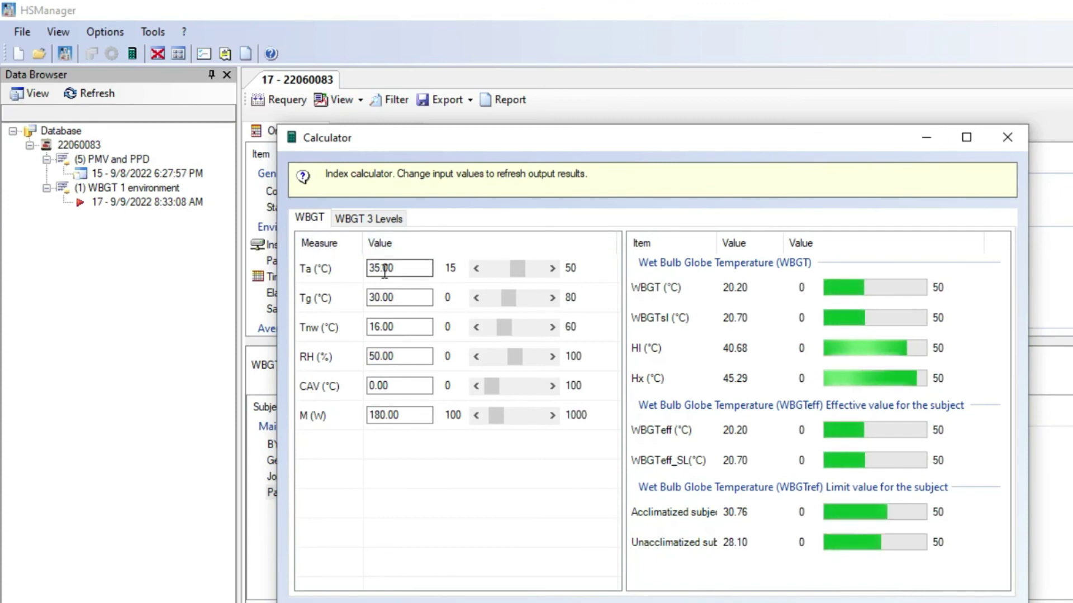
mouse_move(521, 267)
left_mouse_down()
mouse_move(501, 270)
mouse_move(535, 274)
mouse_move(491, 276)
mouse_move(514, 276)
left_mouse_up()
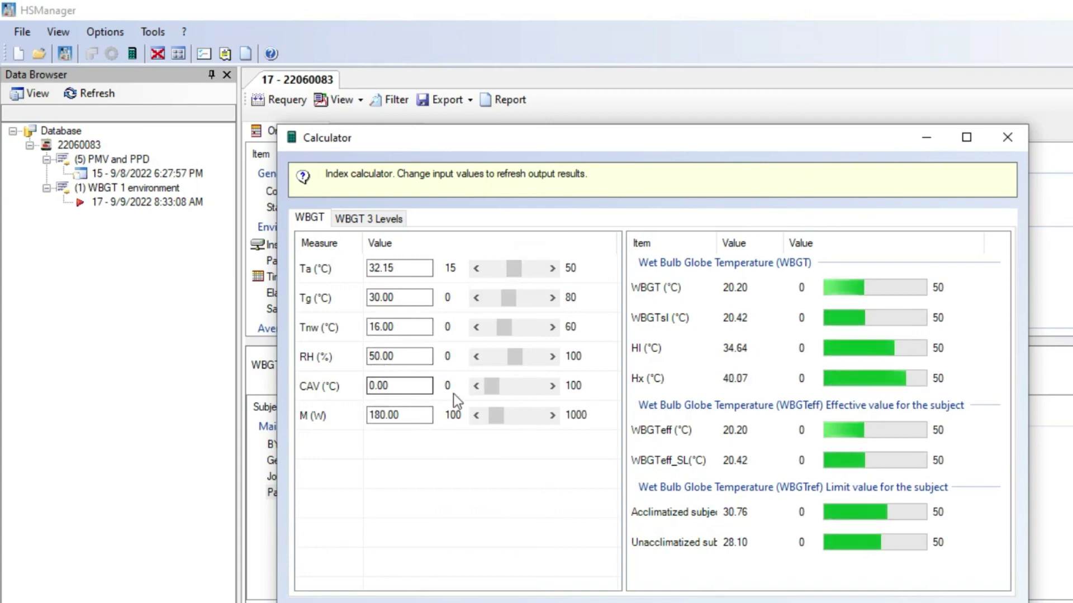
mouse_move(495, 415)
left_mouse_down()
mouse_move(540, 416)
mouse_move(485, 417)
mouse_move(532, 417)
mouse_move(507, 417)
left_mouse_up()
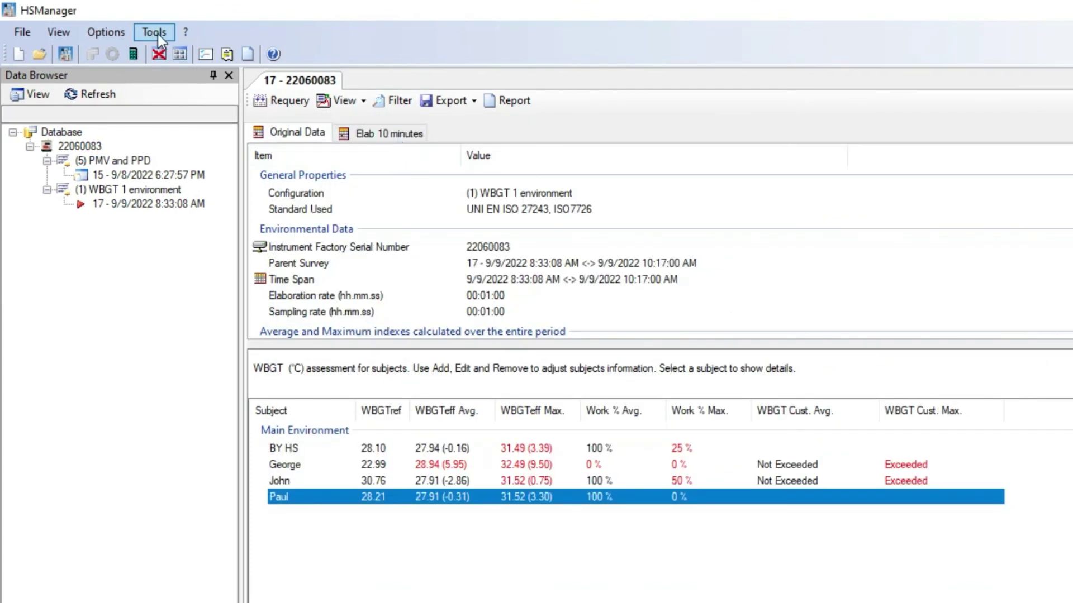
left_click(157, 34)
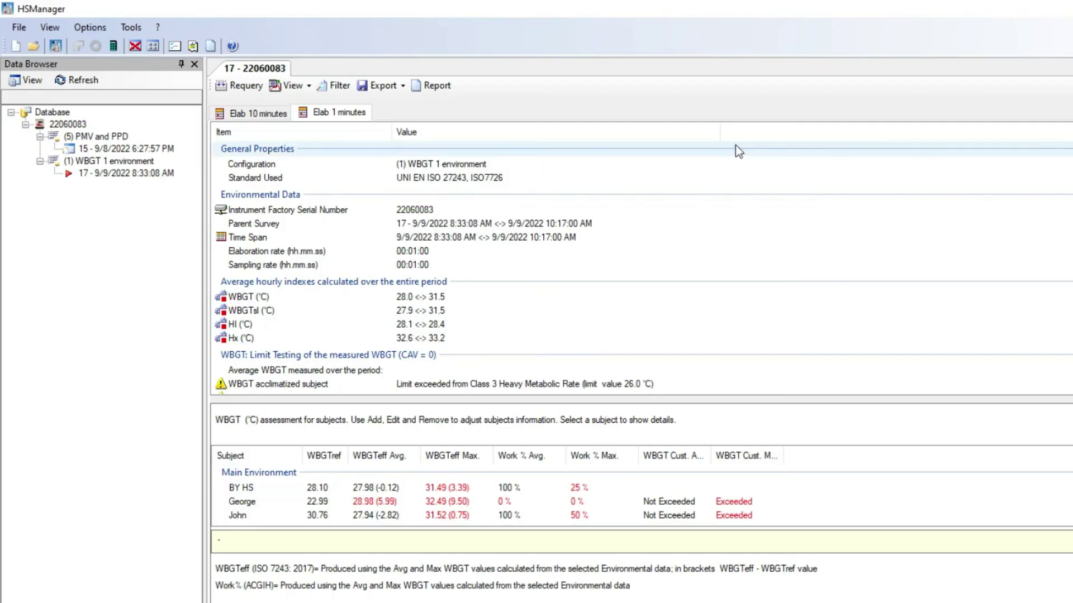
Step: Display the survey's 1-minute elaboration as a data table and as a chart
left_click(293, 86)
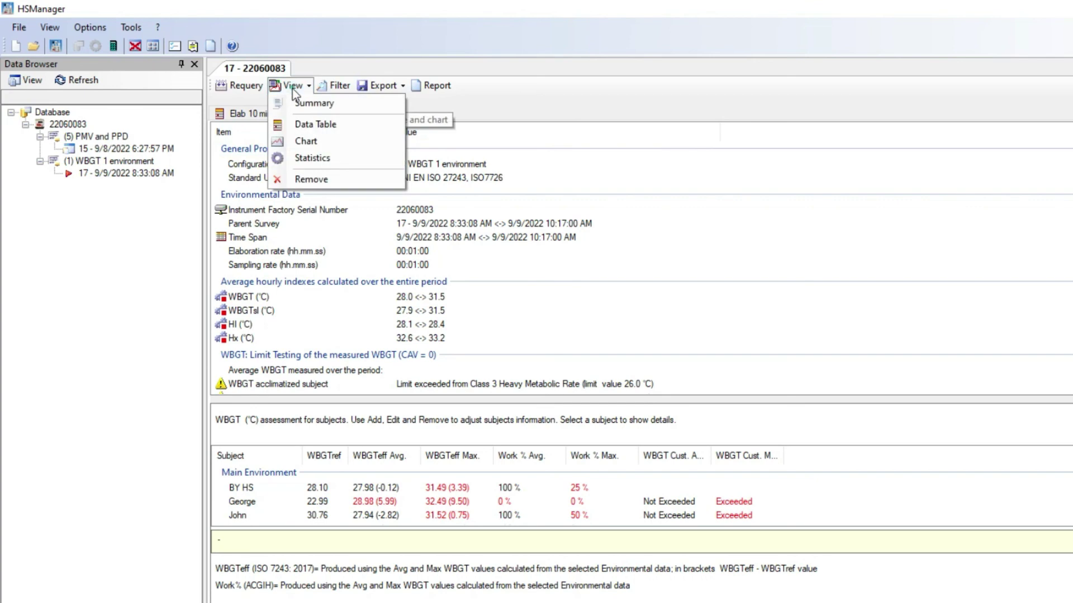
left_click(327, 124)
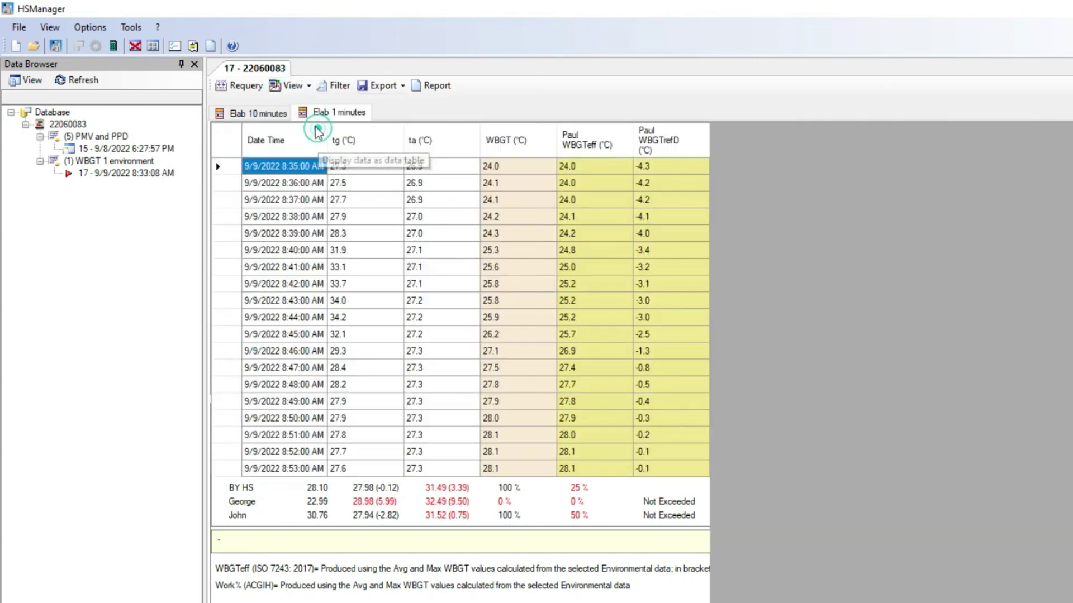
left_click(292, 87)
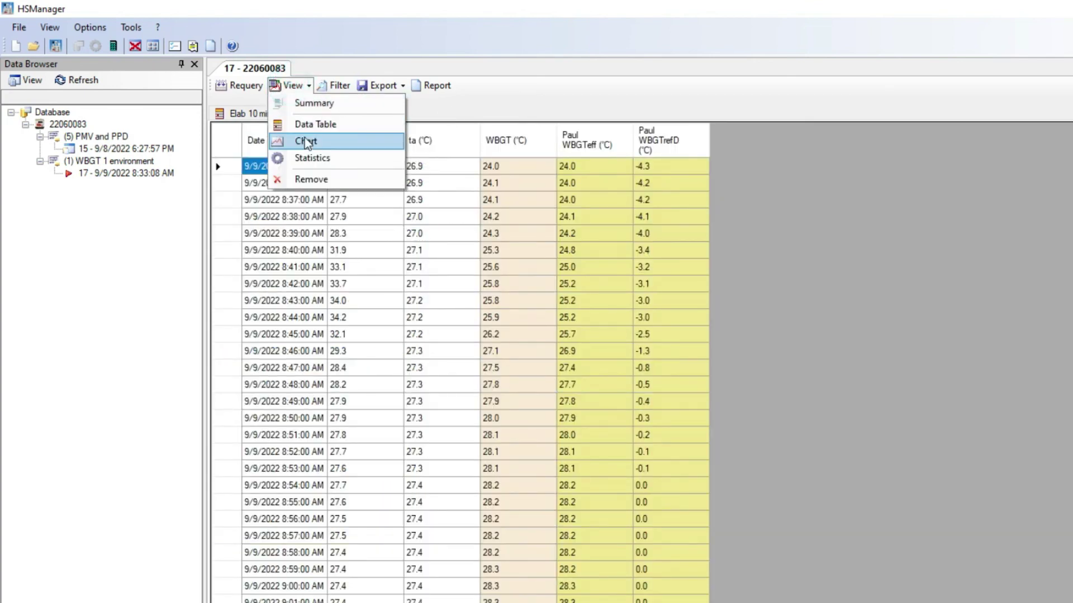
left_click(305, 140)
Step: Show the statistics of the 1-minute elaboration and return to its summary view
left_click(294, 85)
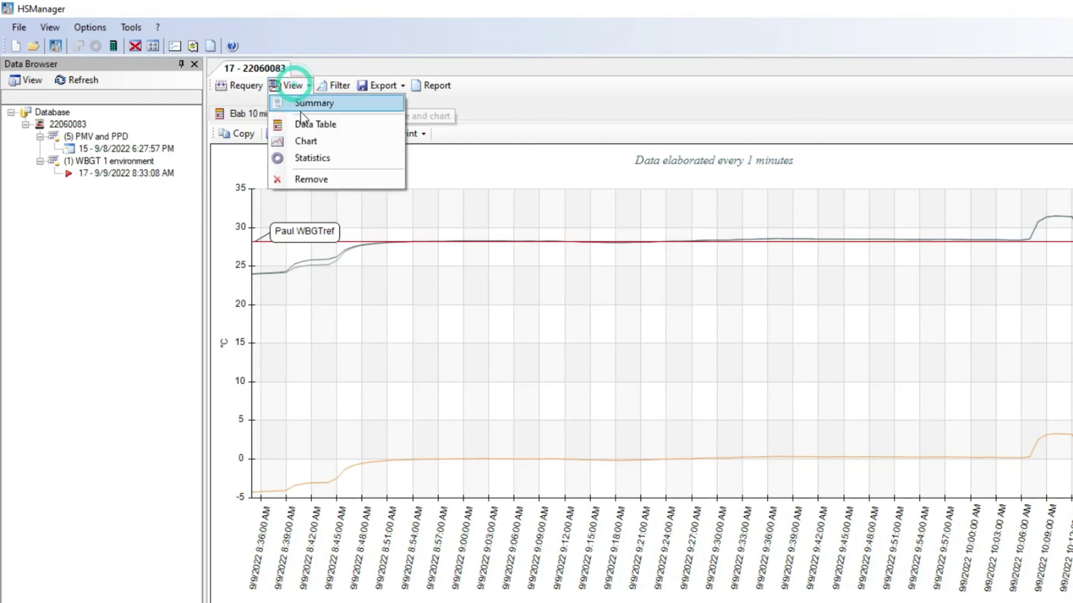
left_click(311, 158)
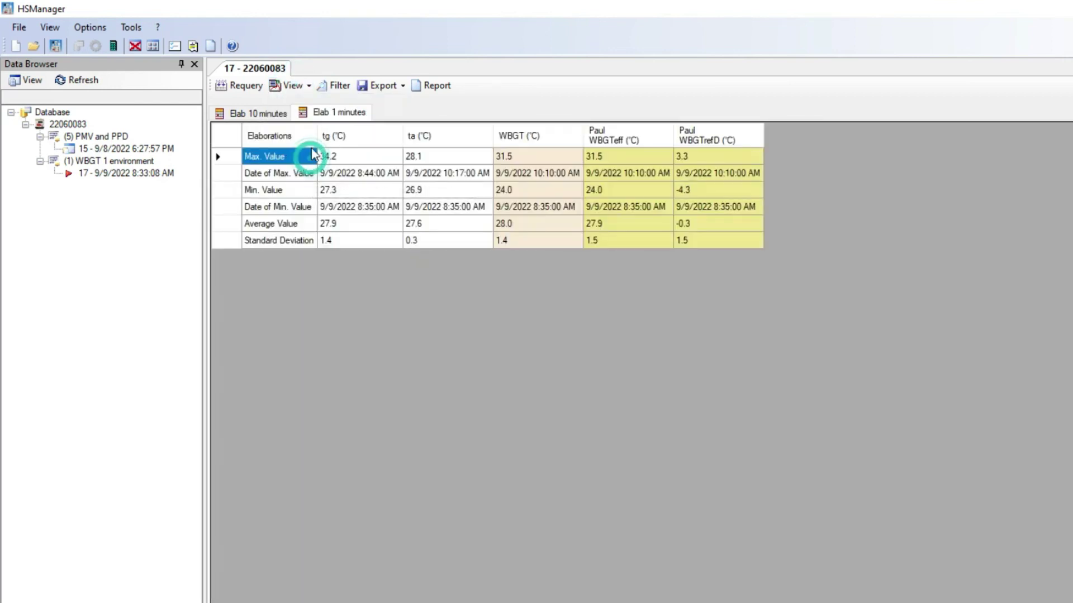
left_click(294, 85)
left_click(314, 103)
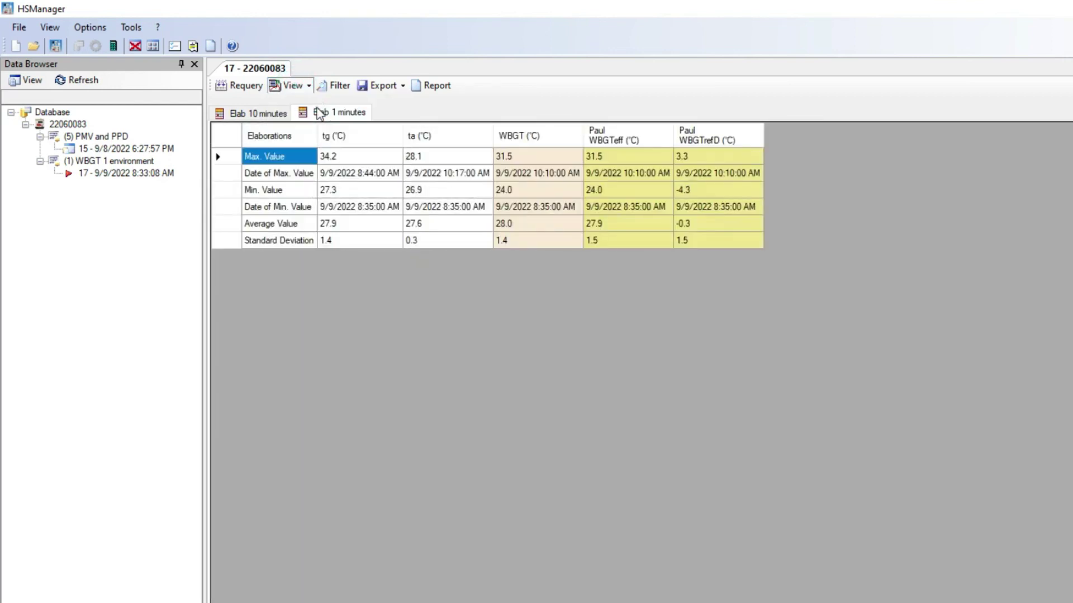